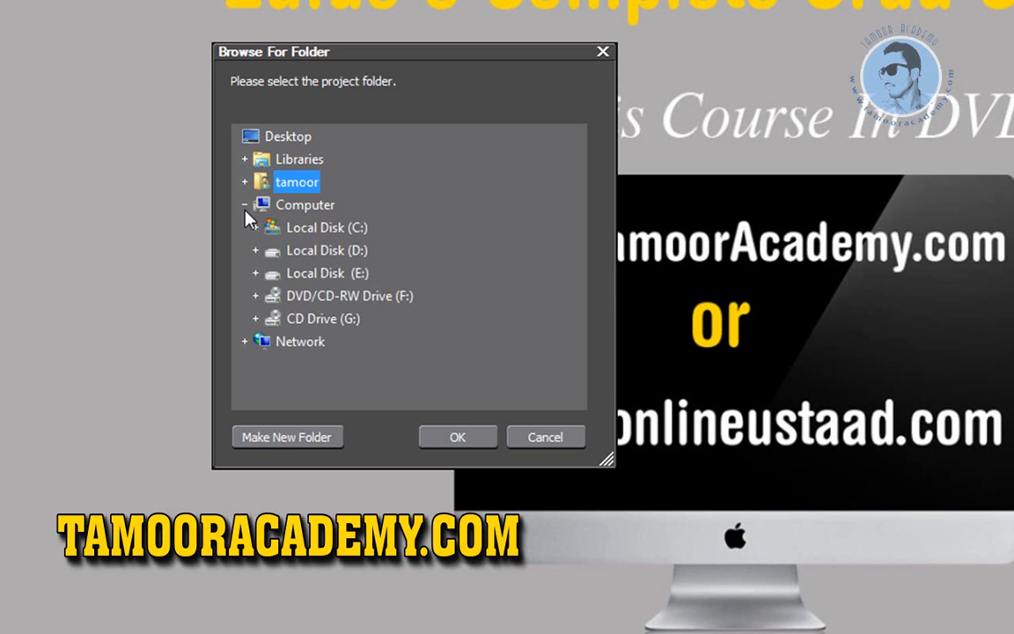
- Choose the user's home folder as the project folder and finish the initial setup
left_click(246, 184)
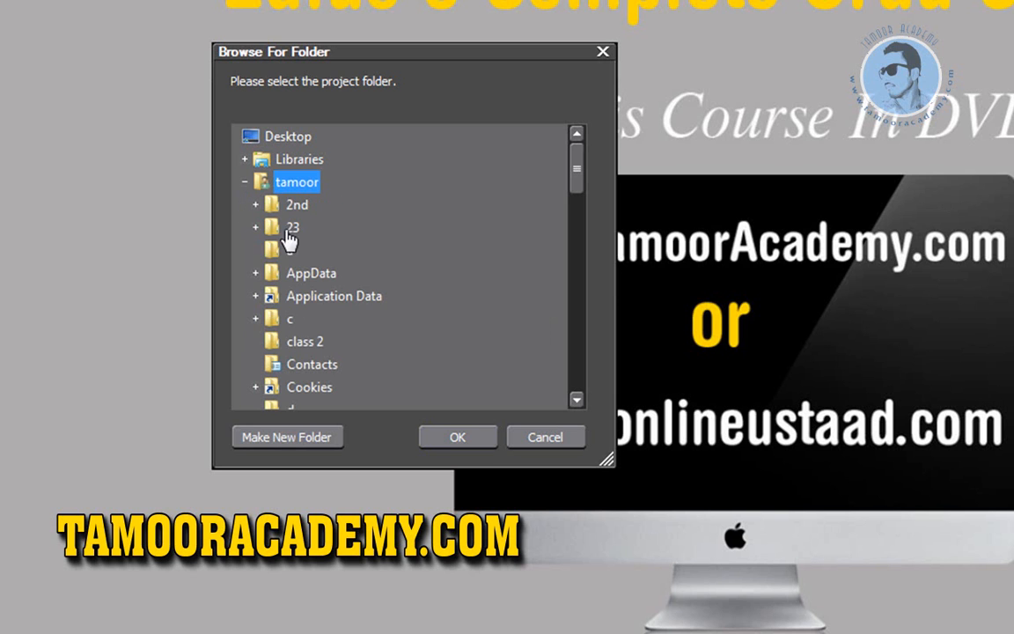
left_click(245, 183)
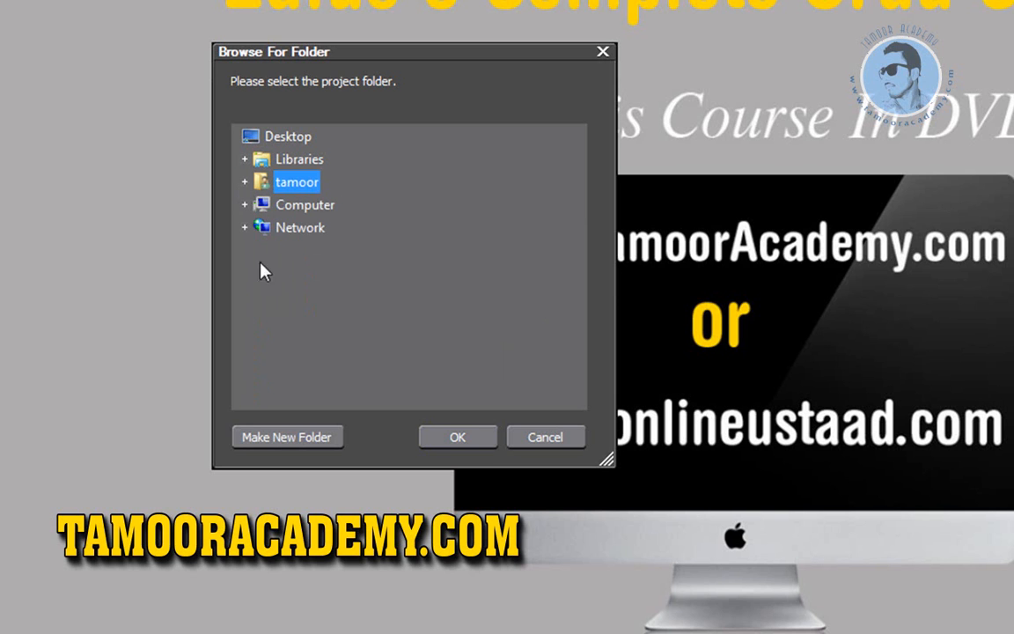
left_click(459, 438)
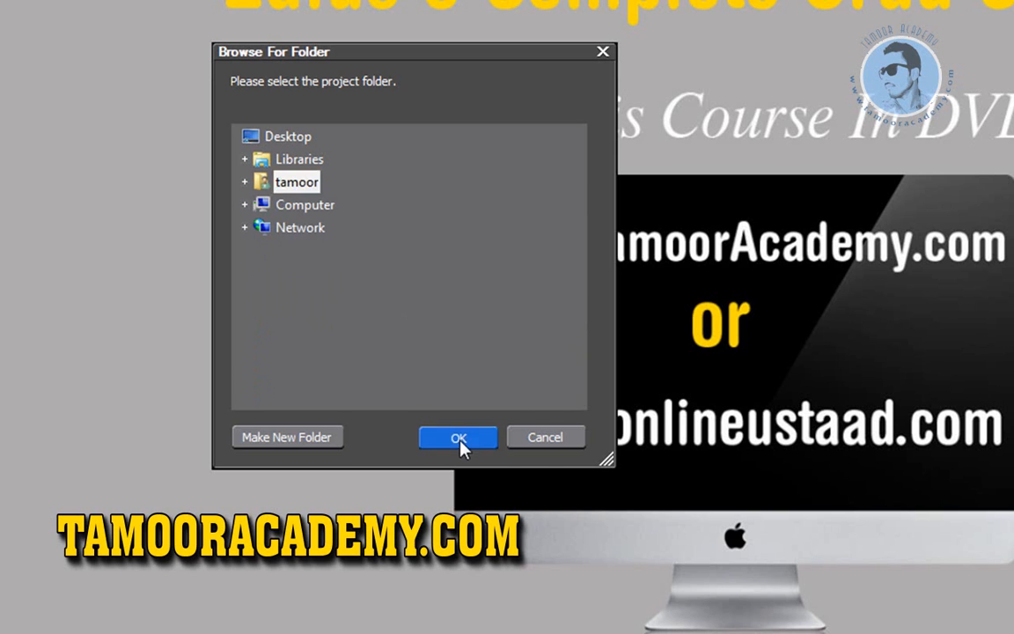
left_click(555, 338)
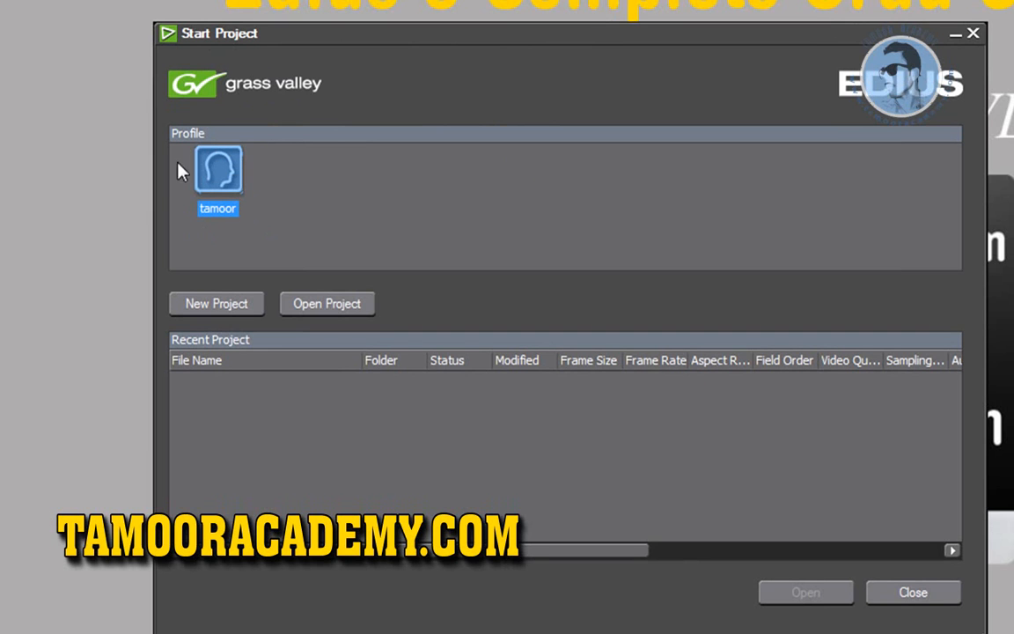
left_click_drag(382, 46, 374, 32)
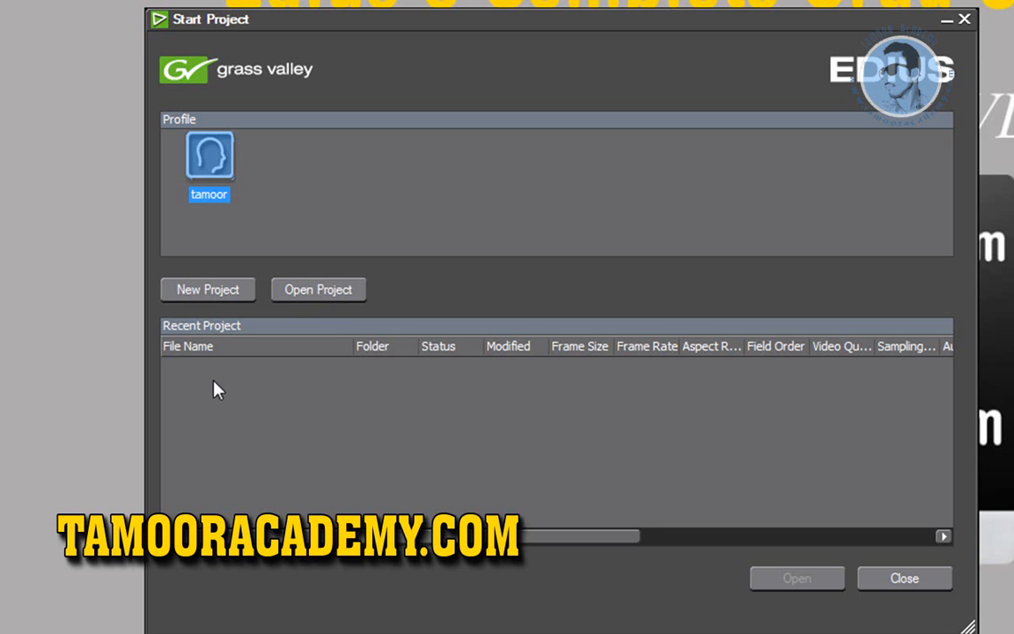
left_click(319, 292)
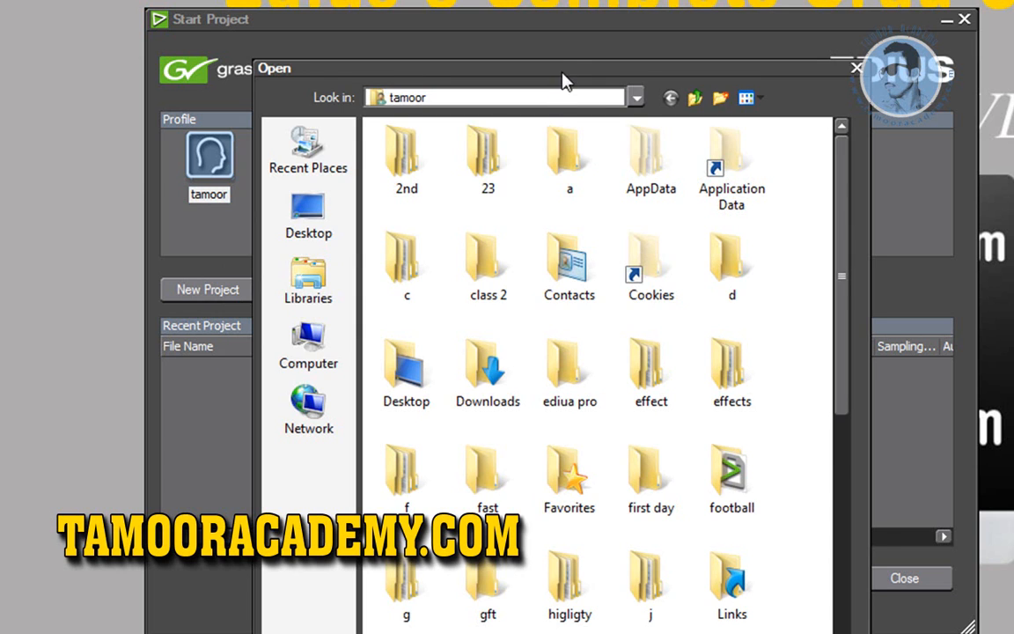
left_click_drag(564, 75, 578, 13)
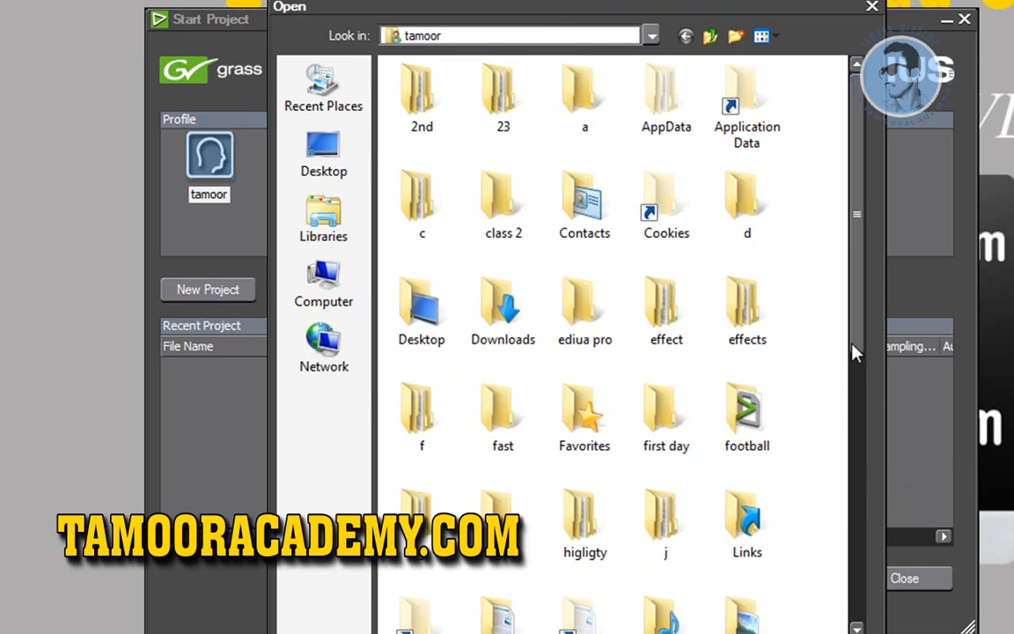
left_click_drag(856, 344, 856, 358)
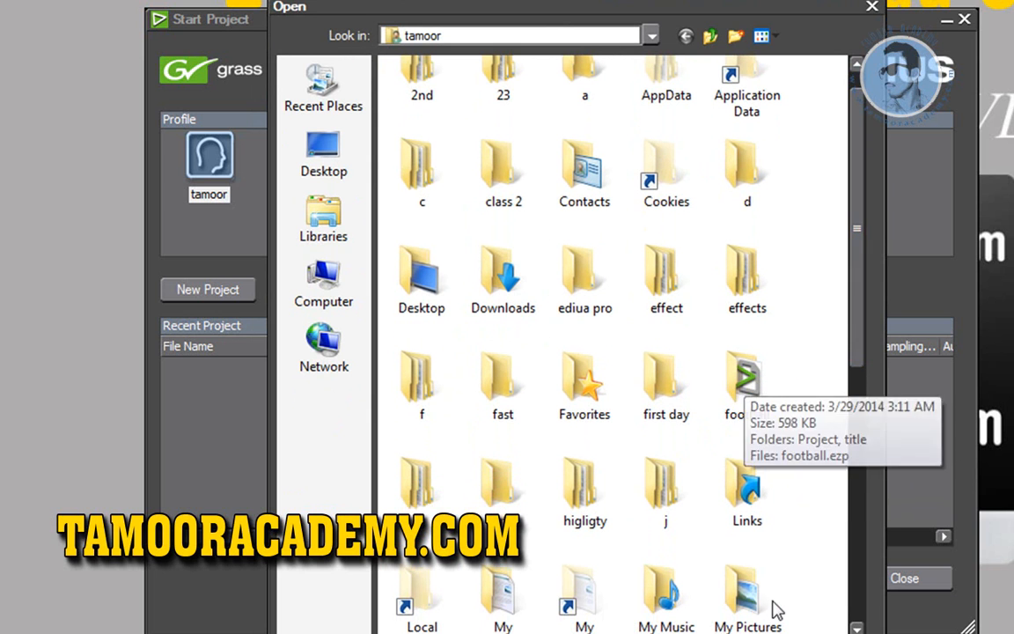
key("Escape")
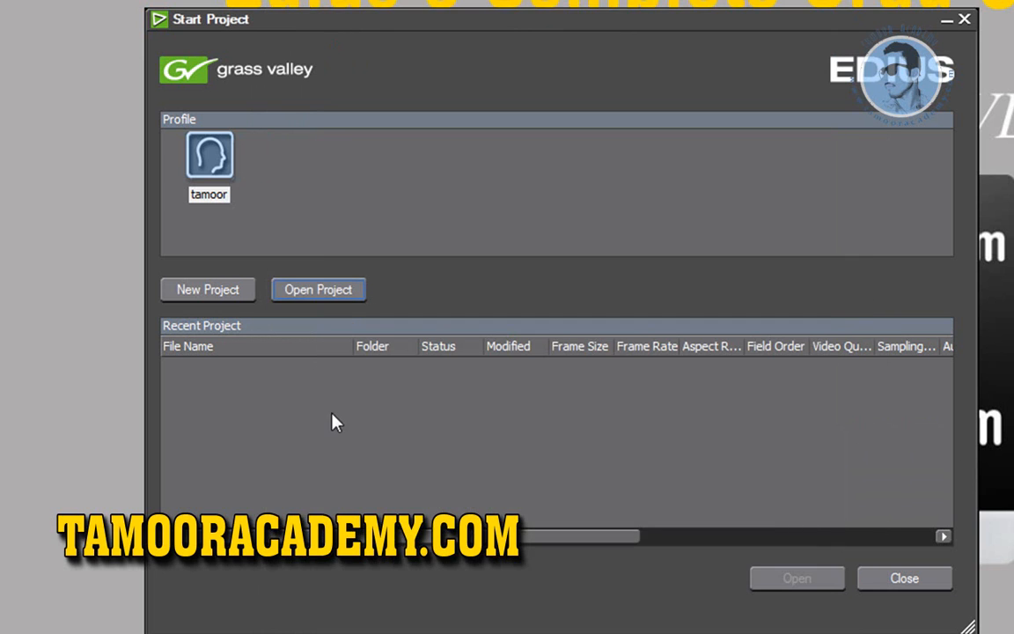
- Start a new project and include the HD and SD sizes in its presets
left_click(206, 298)
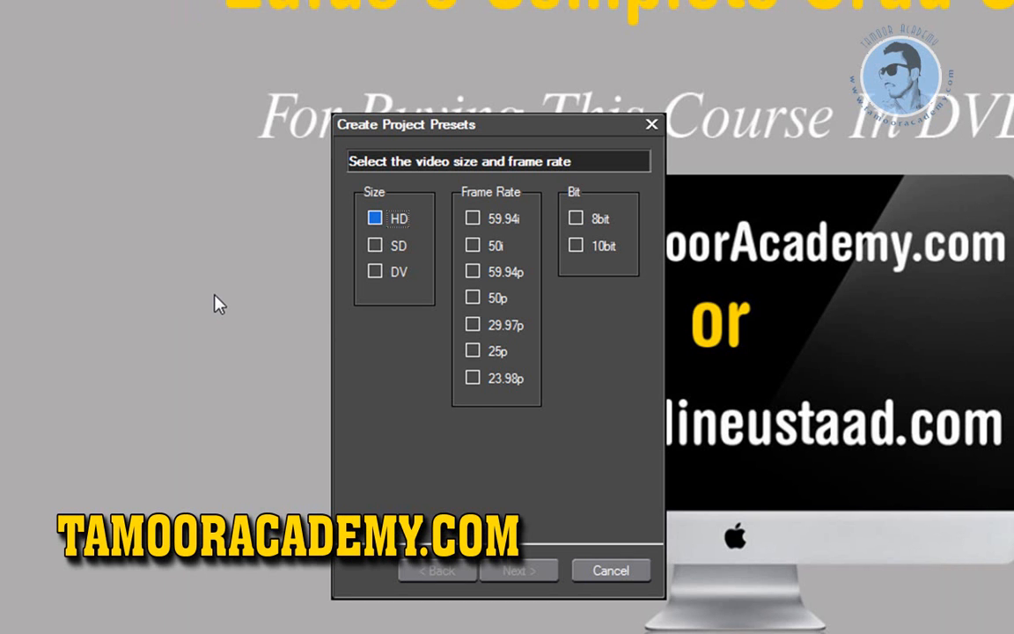
left_click_drag(506, 134, 473, 103)
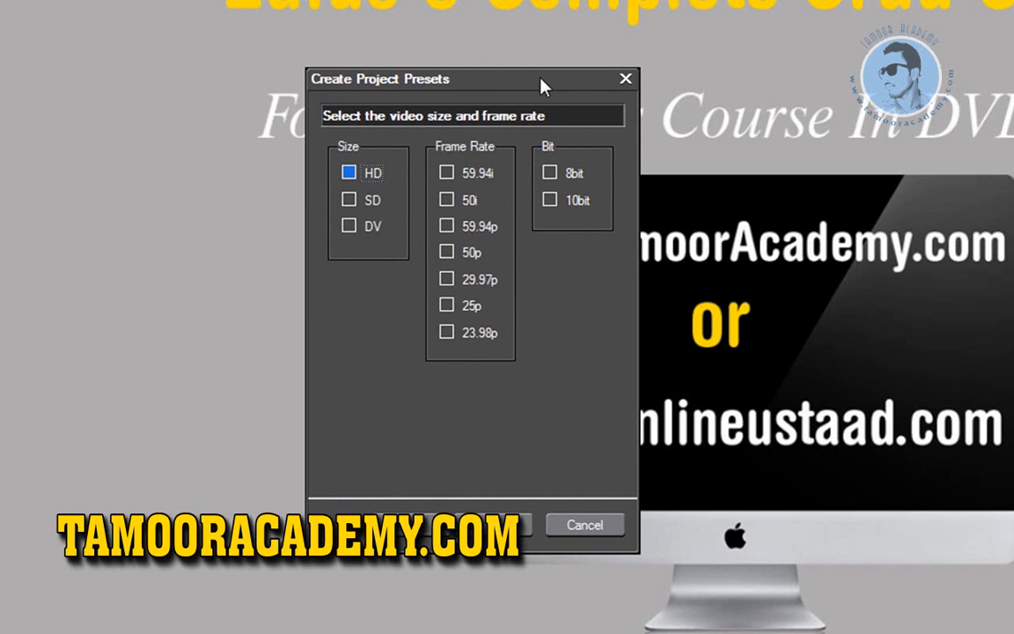
left_click_drag(541, 84, 548, 70)
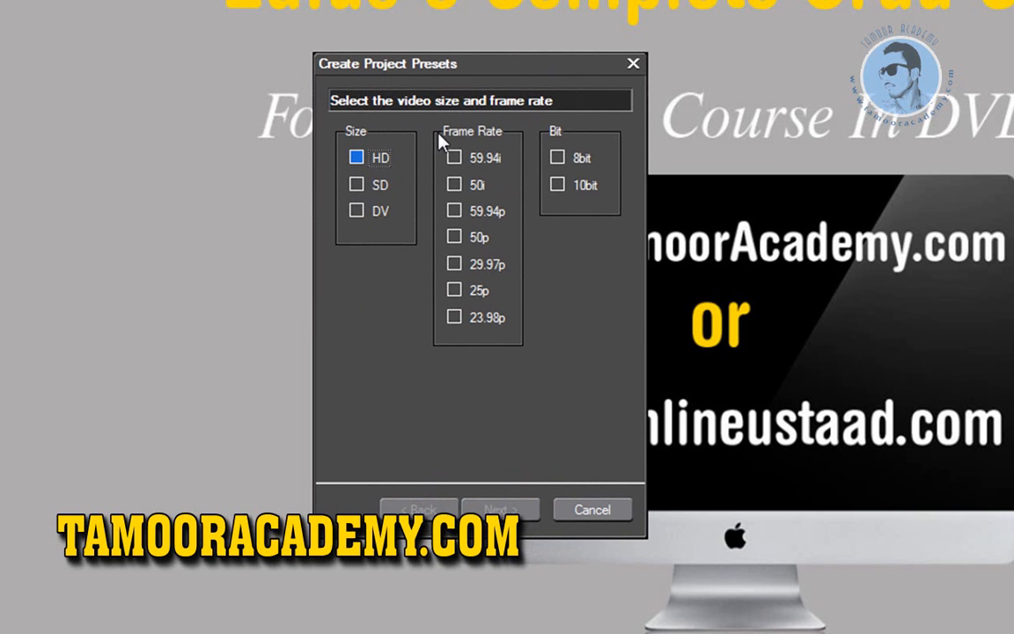
left_click(357, 189)
left_click_drag(474, 78, 475, 58)
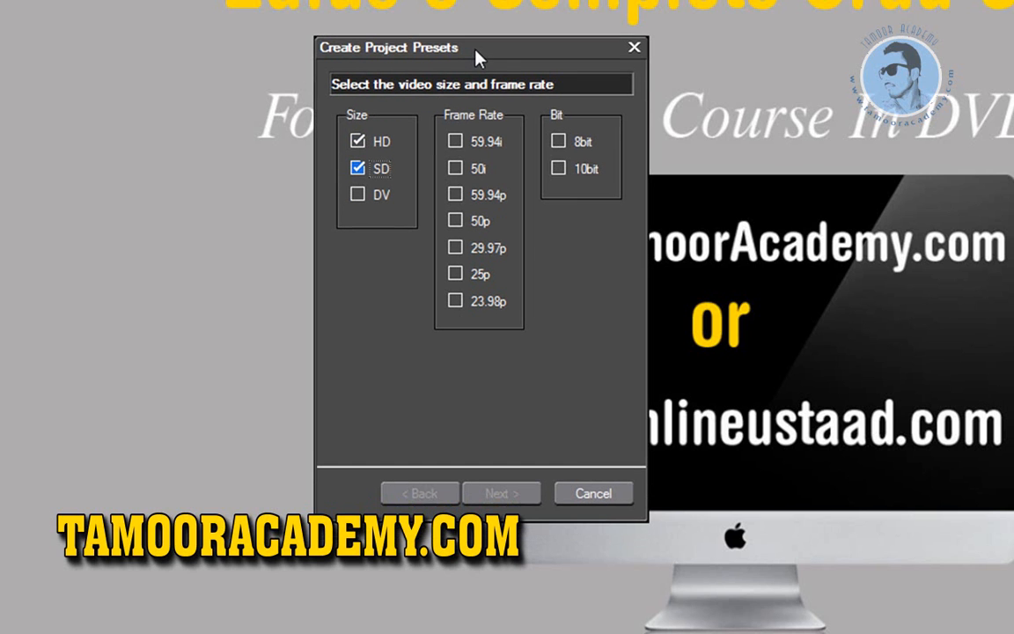
- Include the 50i, 50p and 25p frame rates at 8bit and generate the list of project presets
left_click(456, 176)
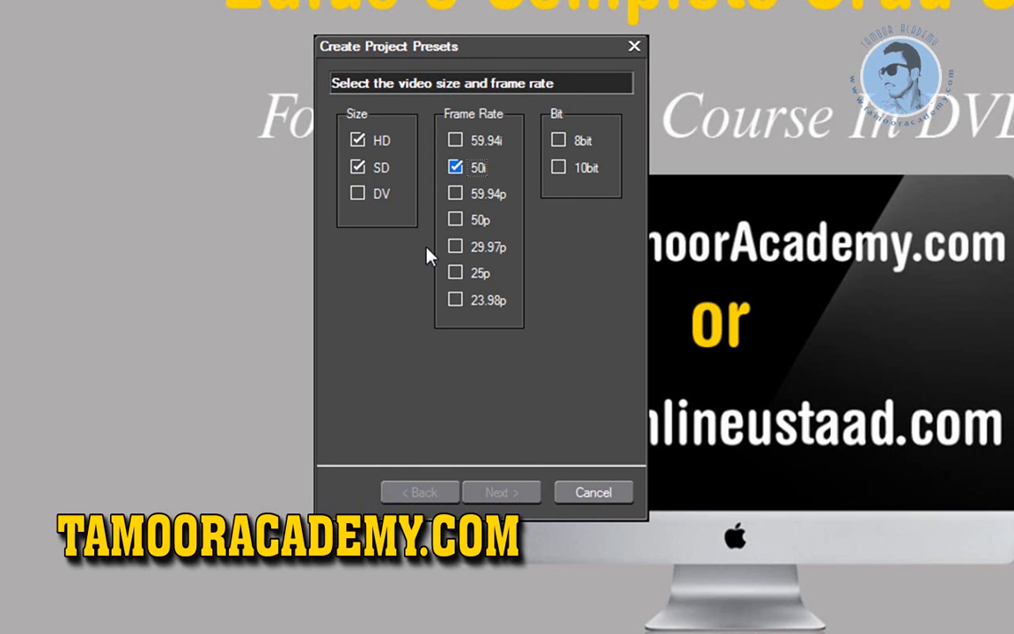
left_click(456, 275)
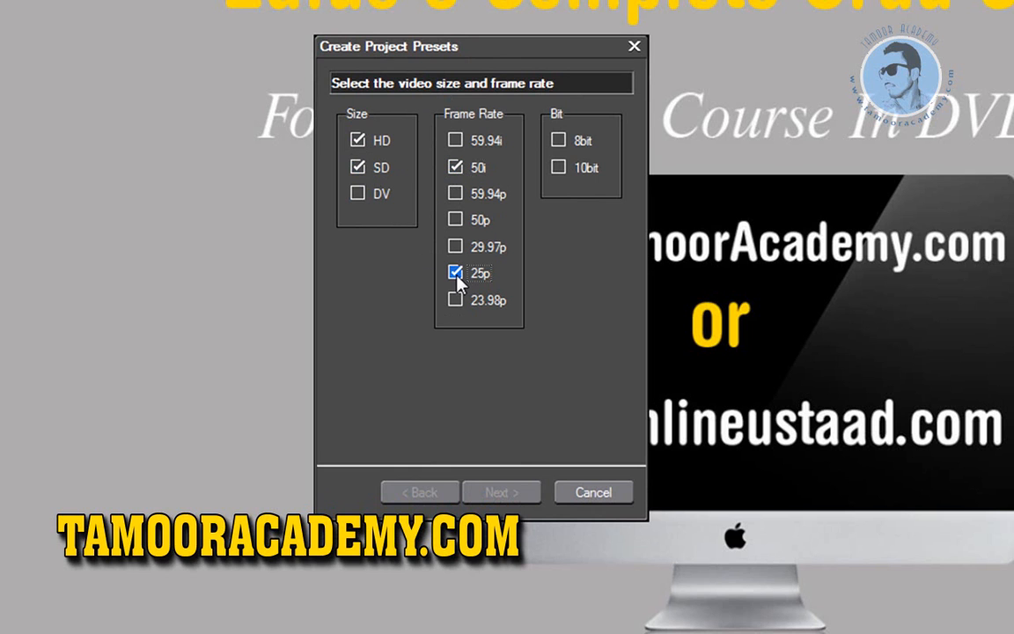
left_click(462, 170)
left_click(454, 222)
left_click(456, 219)
left_click(455, 219)
left_click(455, 169)
left_click(455, 222)
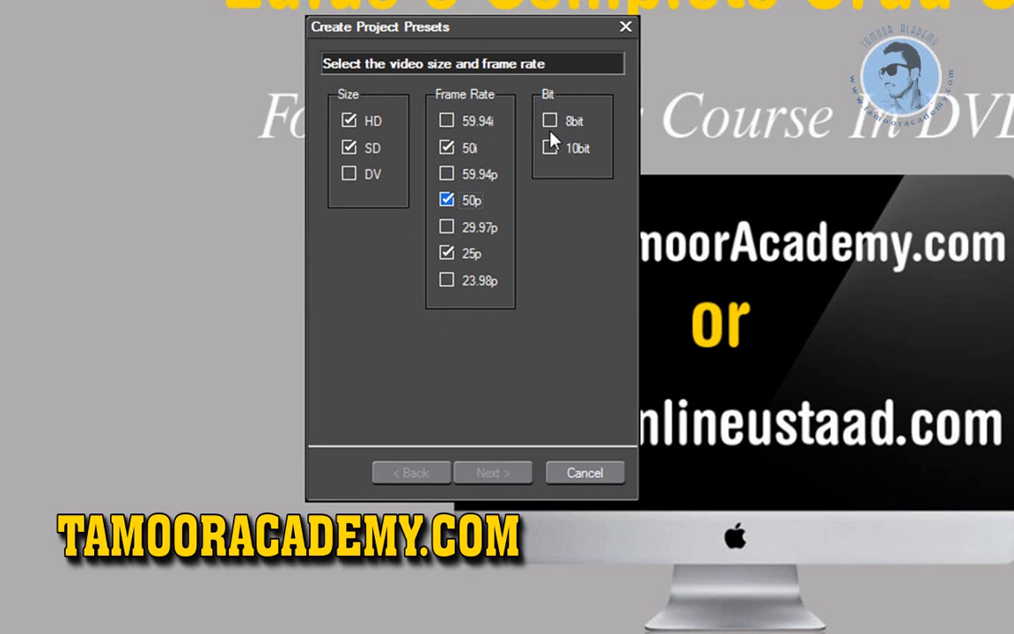
left_click(551, 124)
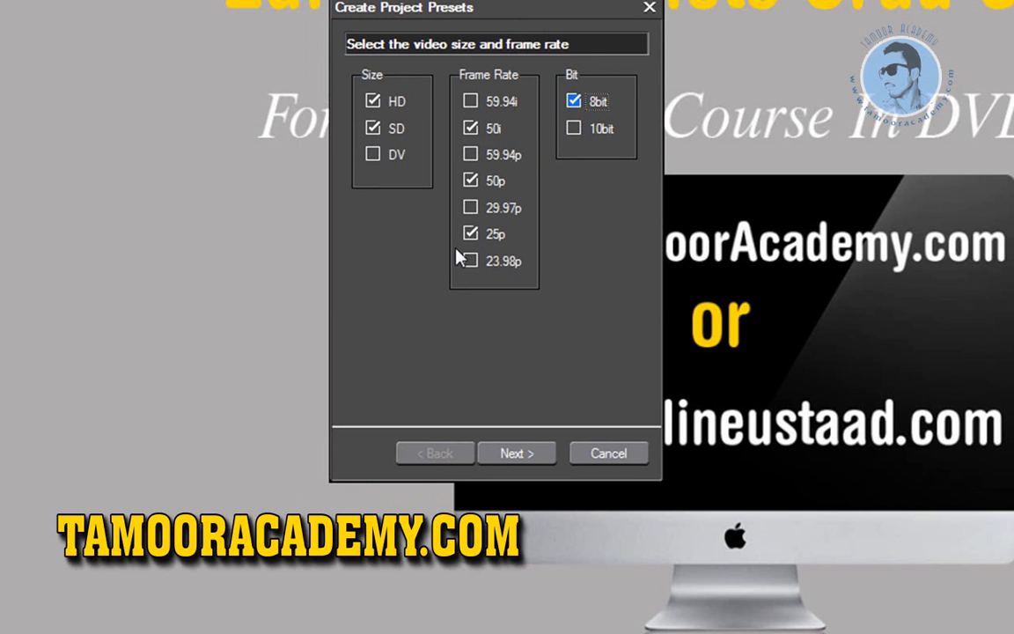
left_click(515, 453)
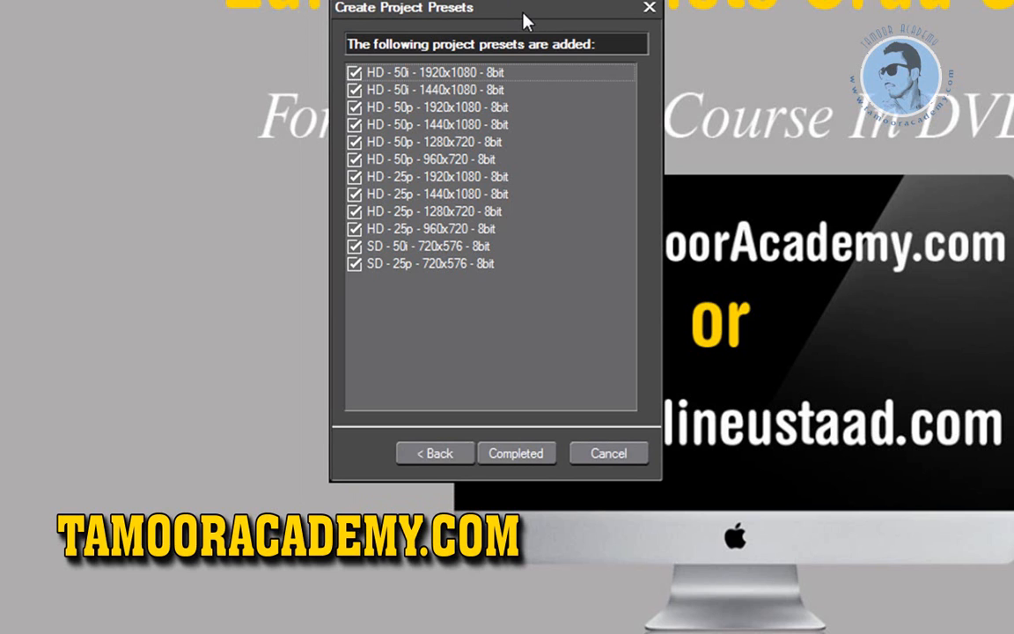
left_click_drag(524, 12, 530, 11)
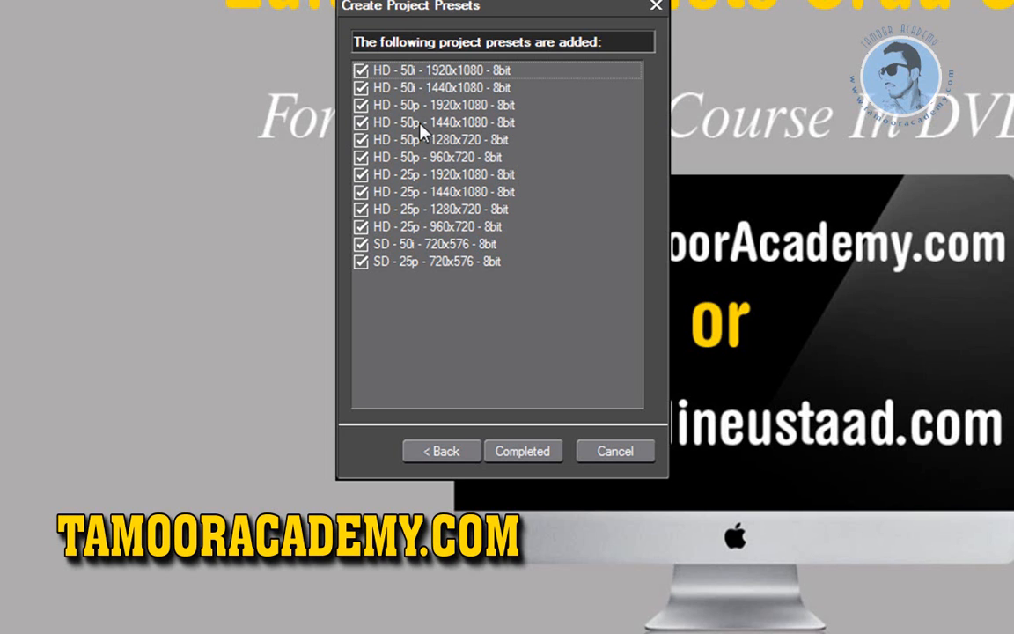
- Return to the preset options, exclude the 50i frame rate and complete the preset creation
left_click(362, 123)
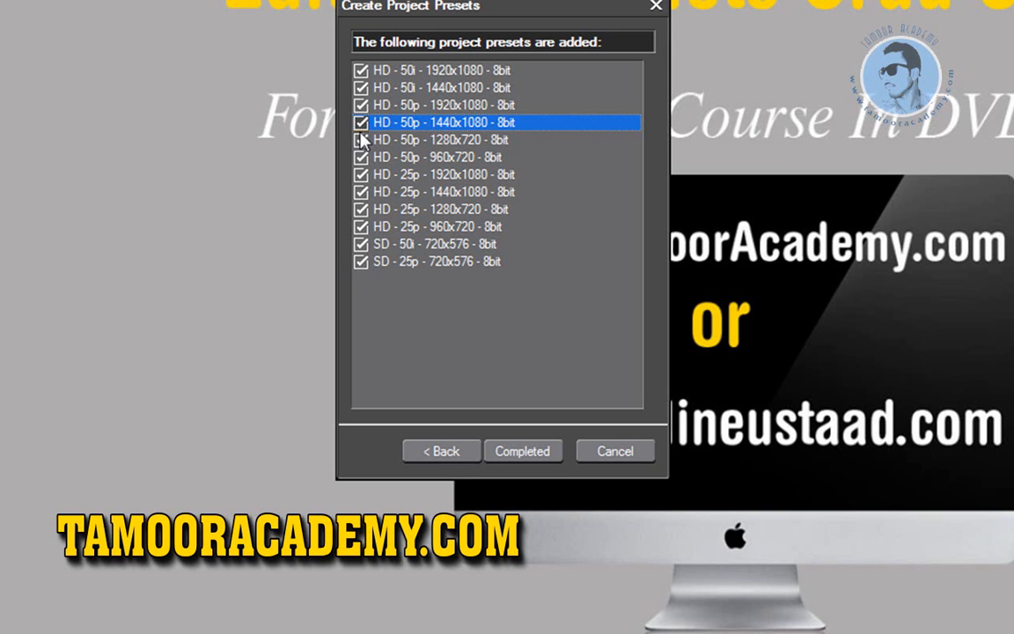
left_click(457, 455)
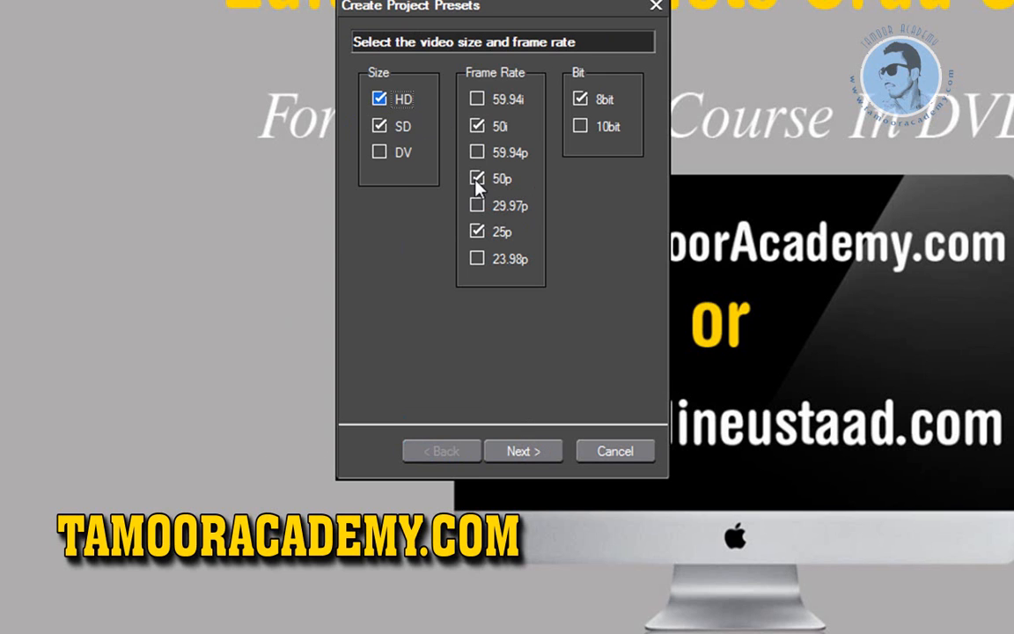
left_click(480, 130)
left_click(537, 450)
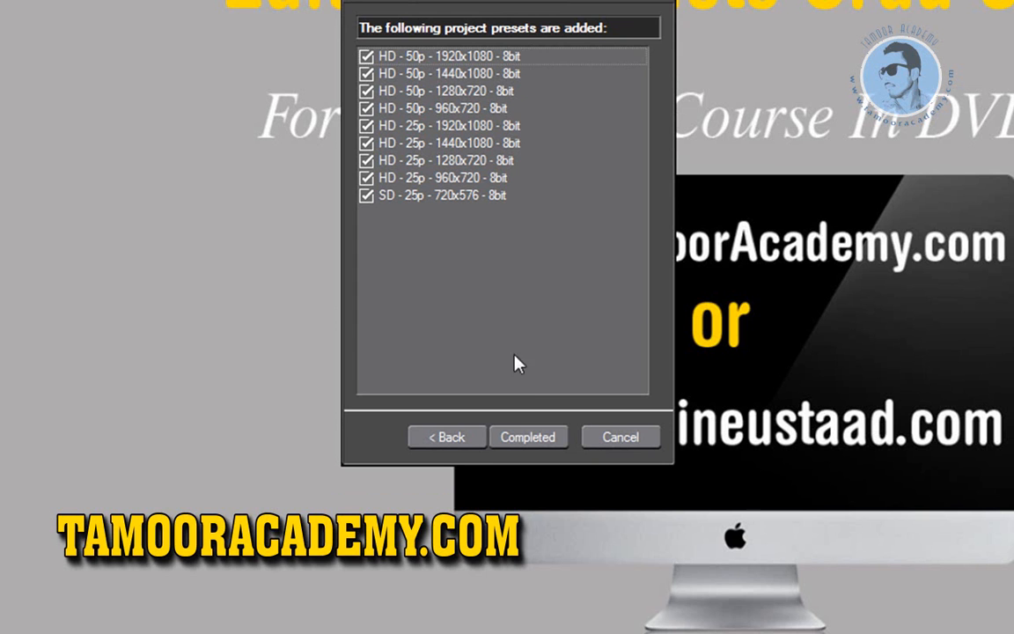
left_click(525, 438)
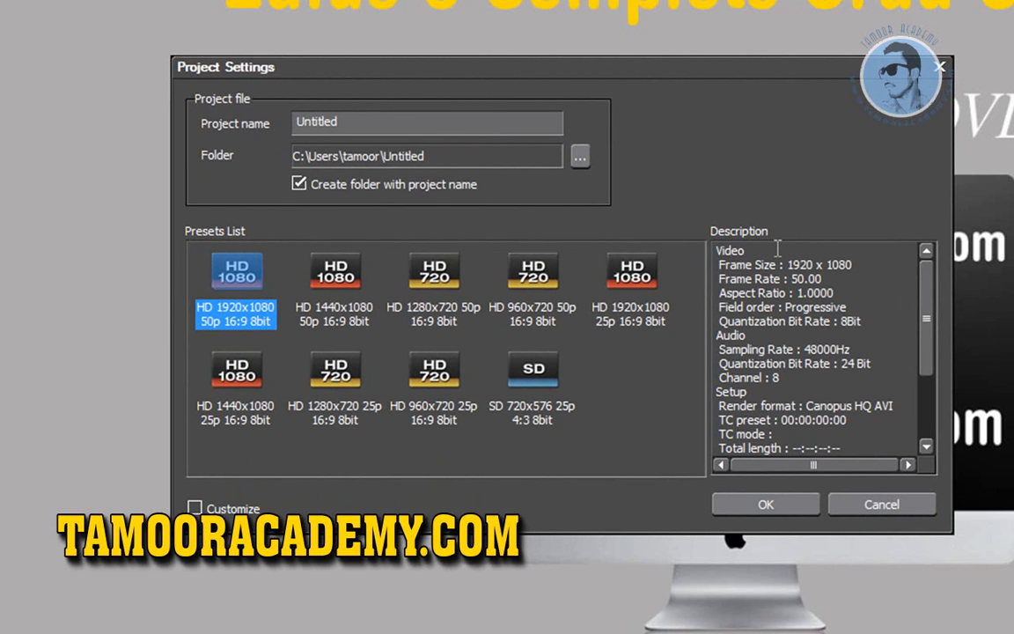
- Name the project "class 2" and store it in a folder of the same name inside the user's home folder
left_click_drag(416, 72, 422, 50)
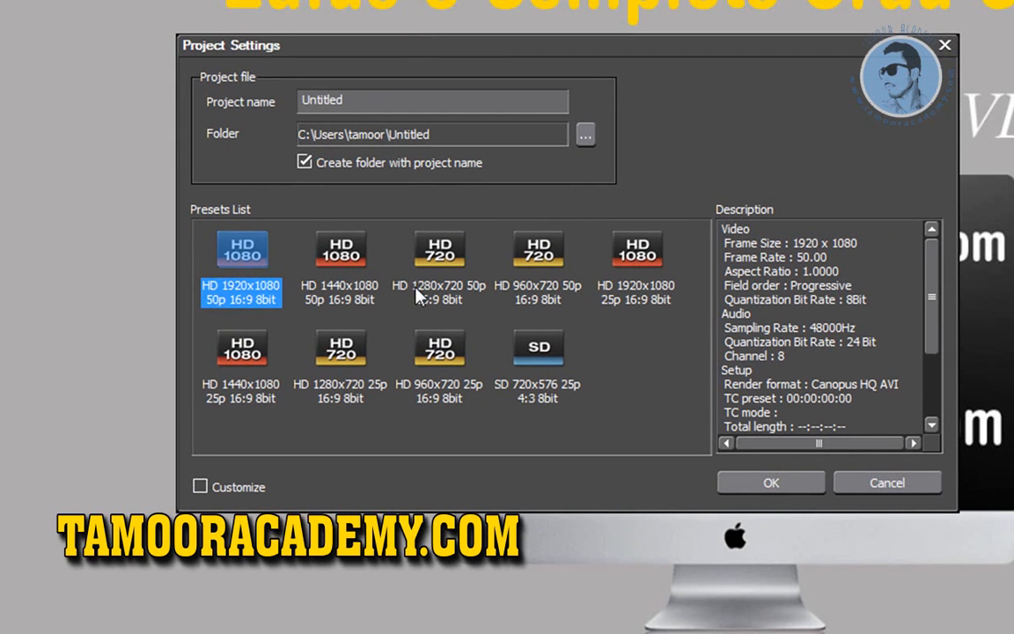
left_click_drag(345, 101, 266, 103)
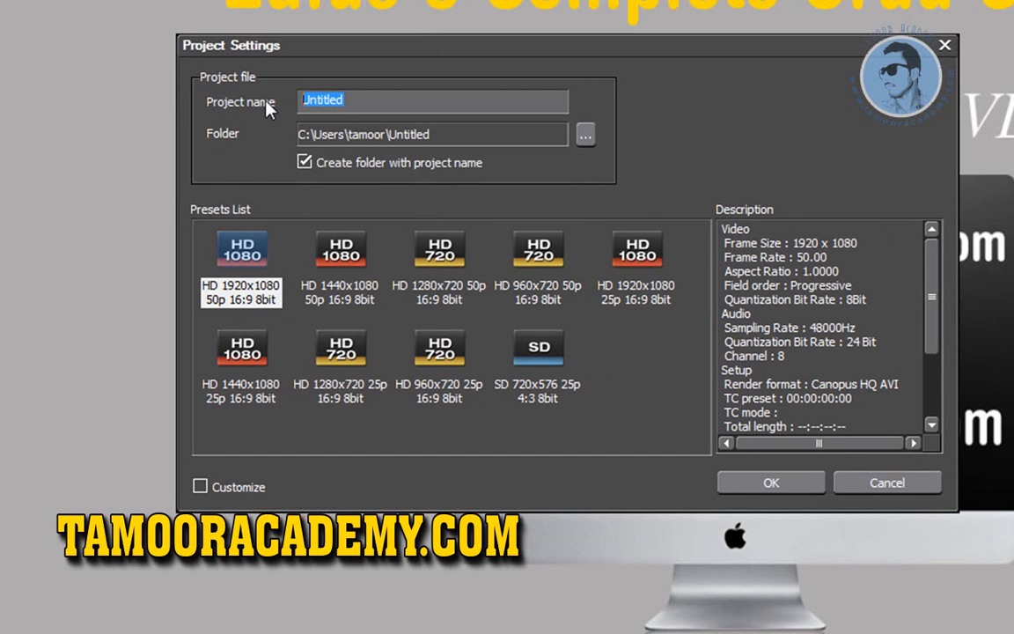
key("BackSpace")
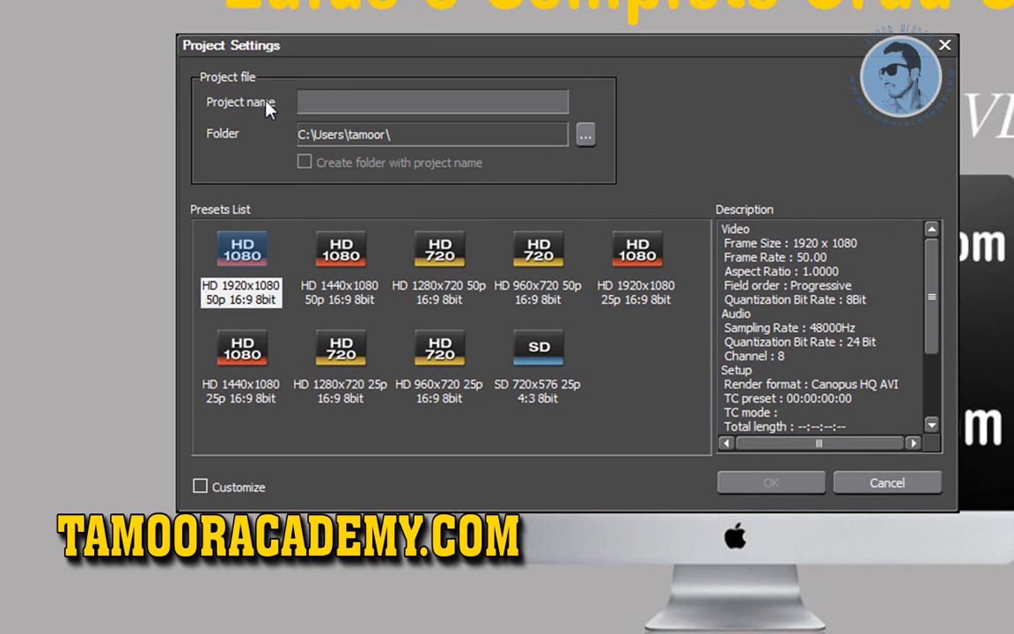
type("class")
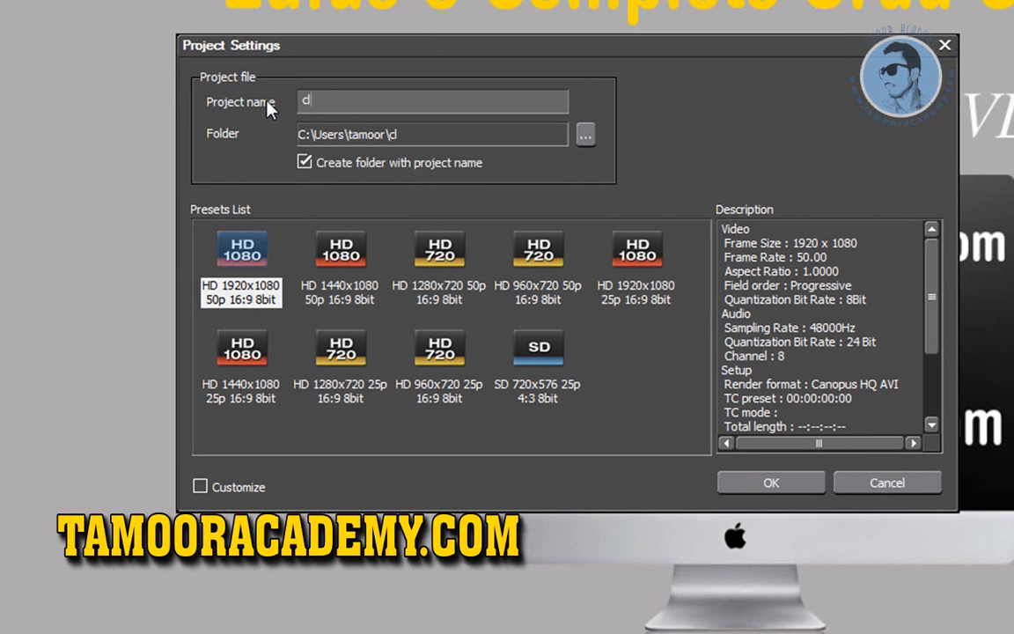
type(" 2")
left_click(309, 168)
left_click(306, 163)
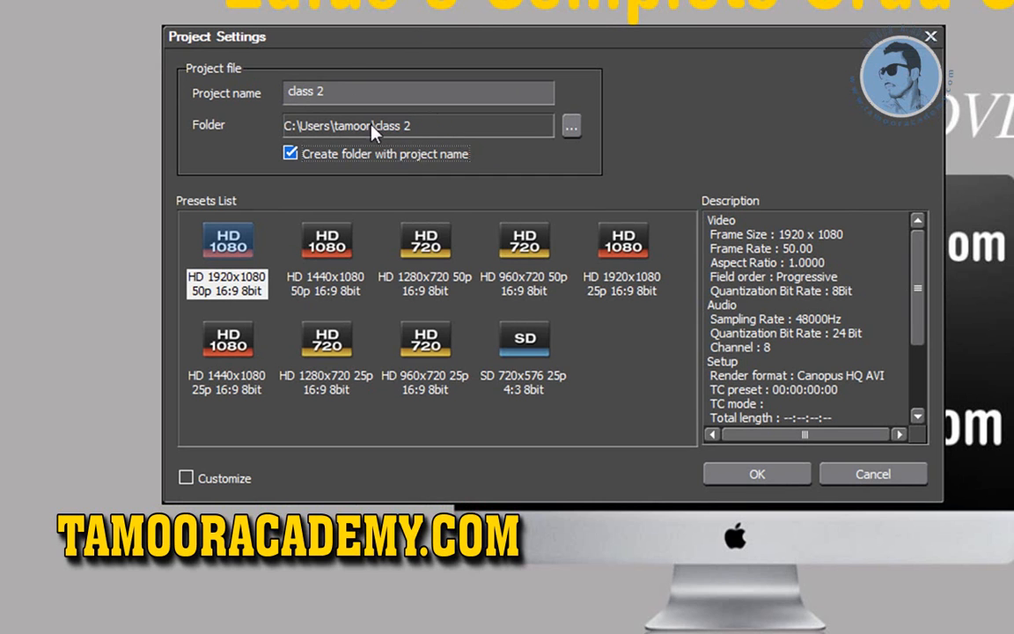
left_click(570, 128)
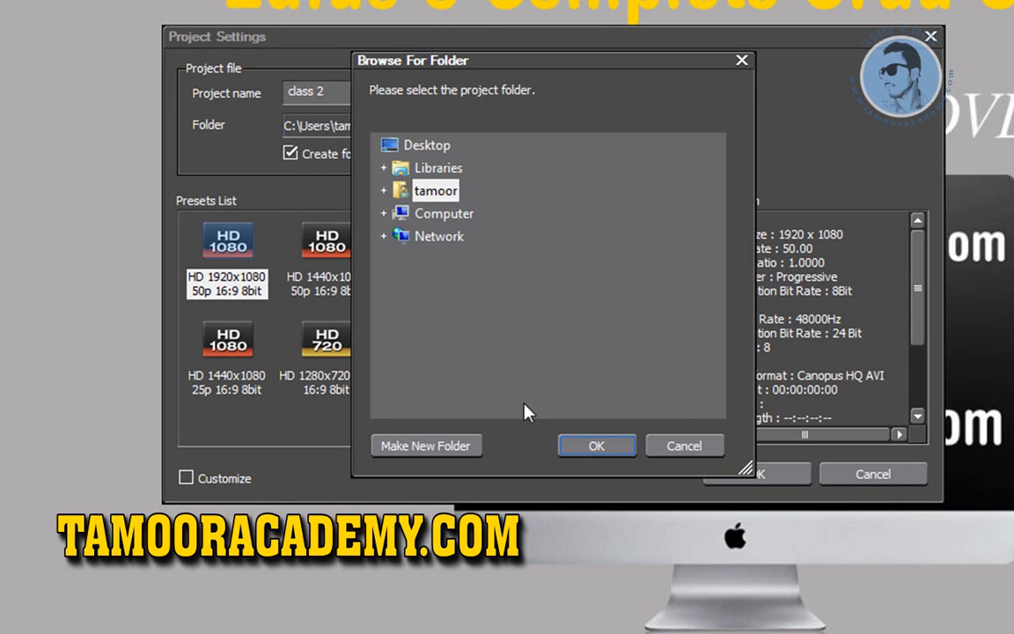
left_click(608, 448)
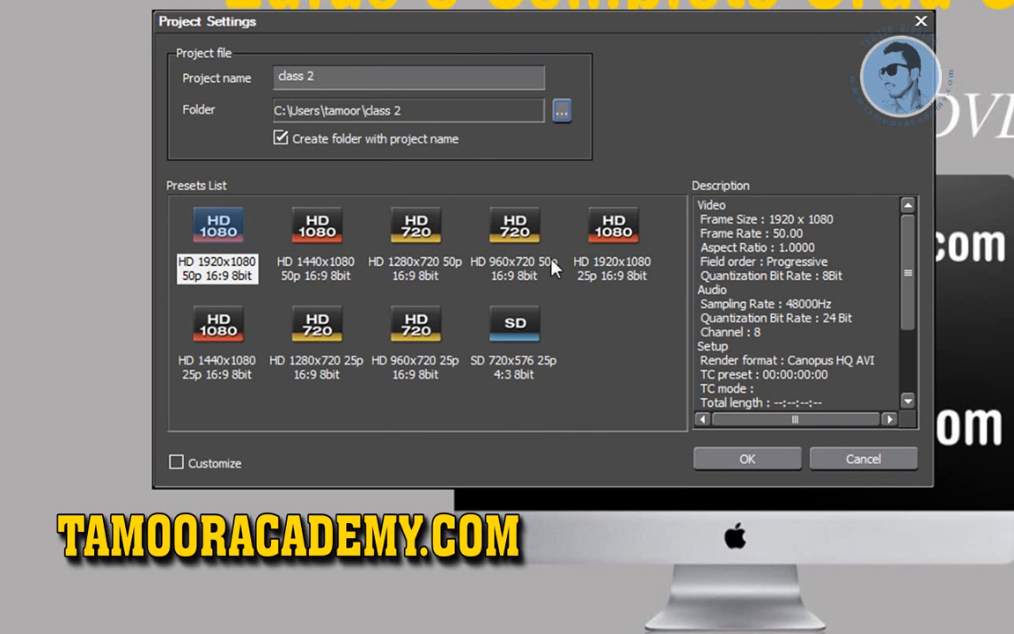
- Compare the descriptions of the HD 960x720, 1920x1080 and 1440x1080 50p presets and the HD 1280x720 and 960x720 25p presets
left_click(534, 236)
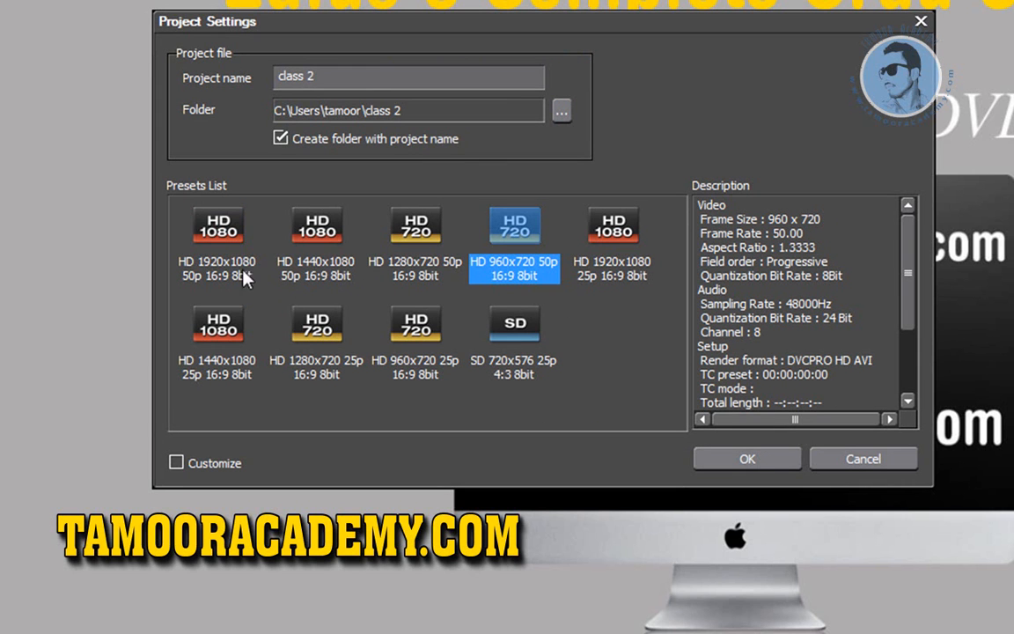
left_click(218, 227)
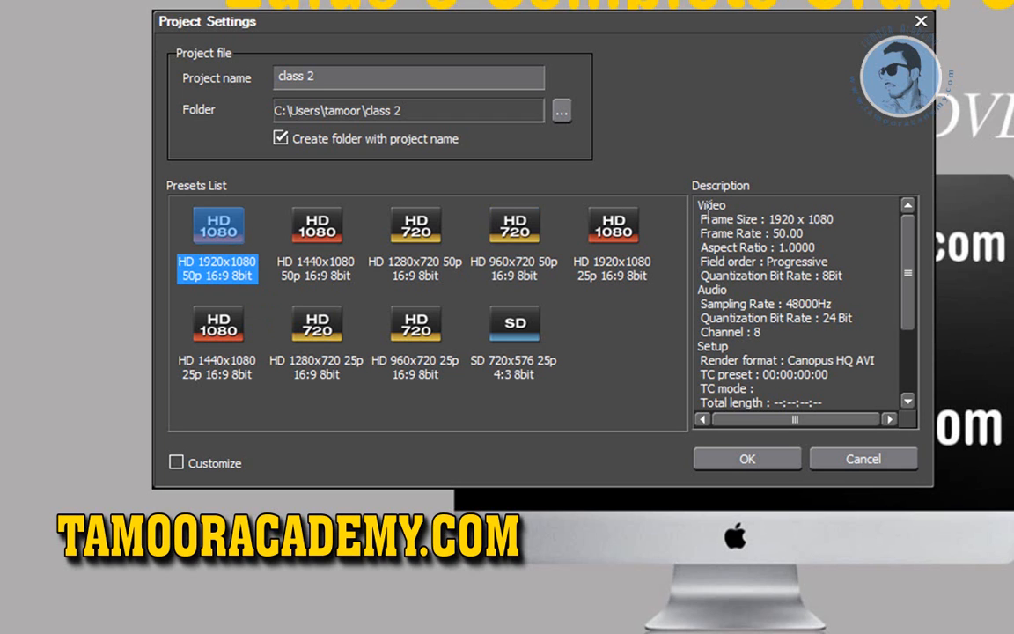
left_click_drag(701, 219, 791, 248)
left_click_drag(906, 260, 911, 298)
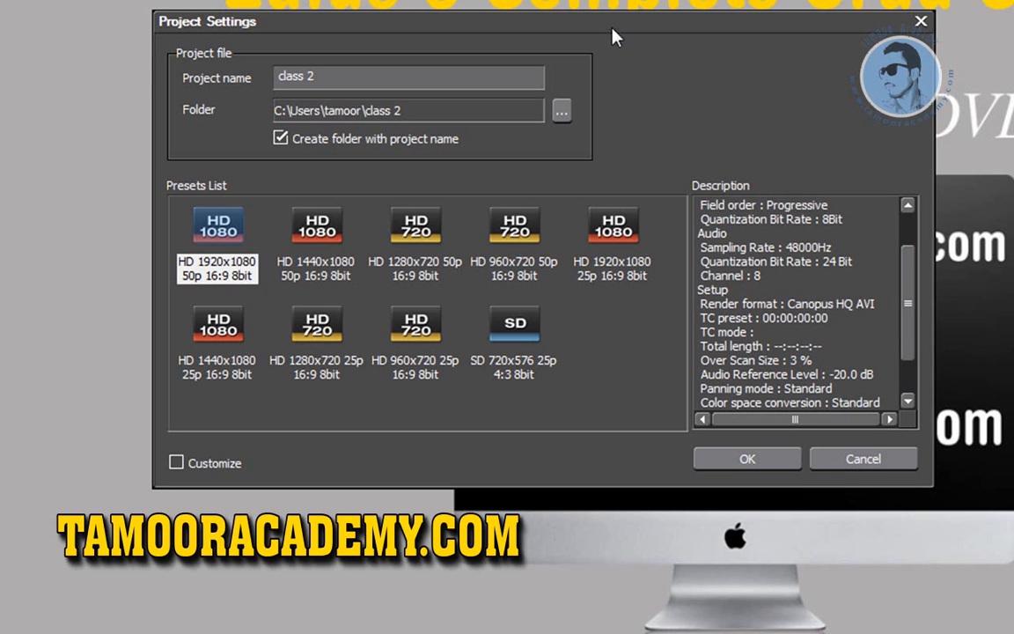
left_click(348, 236)
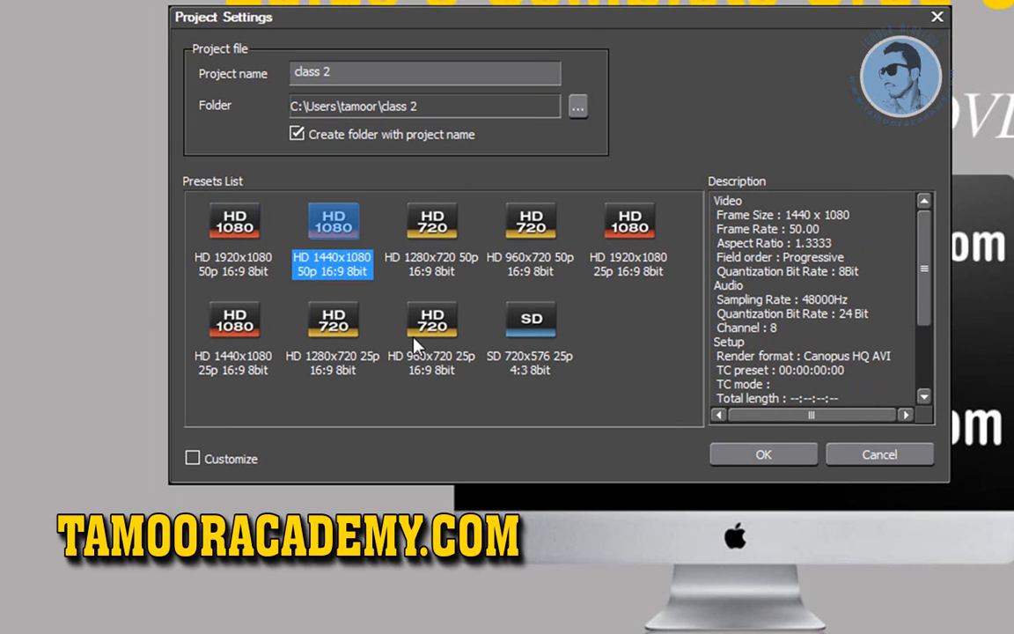
left_click(350, 338)
left_click(431, 324)
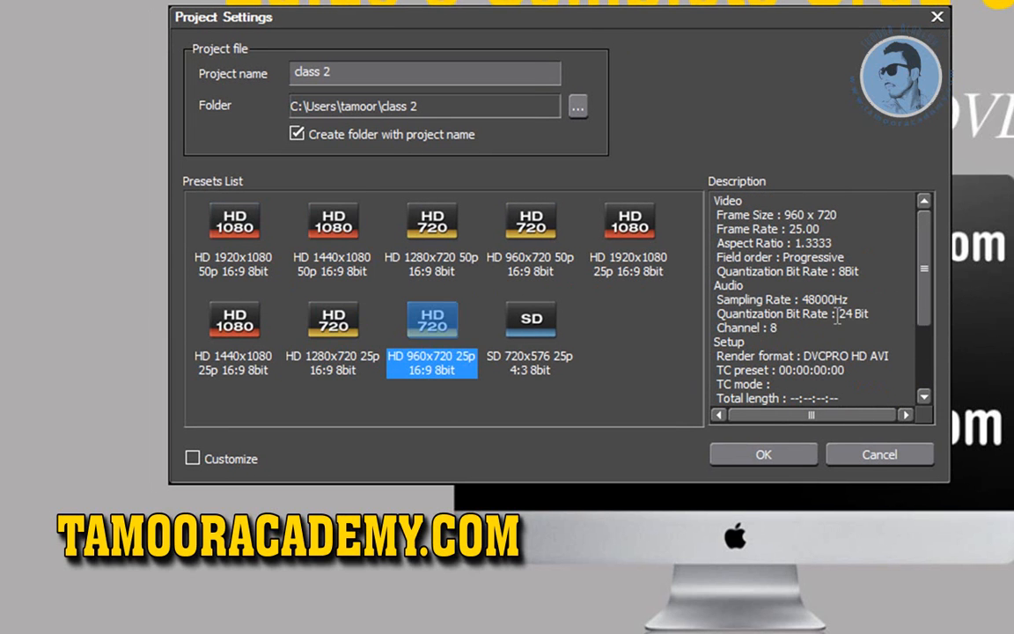
- Check the SD 720x576 25p preset, choose the HD 1920x1080 50p 16:9 8bit preset and open its customization settings
left_click(531, 325)
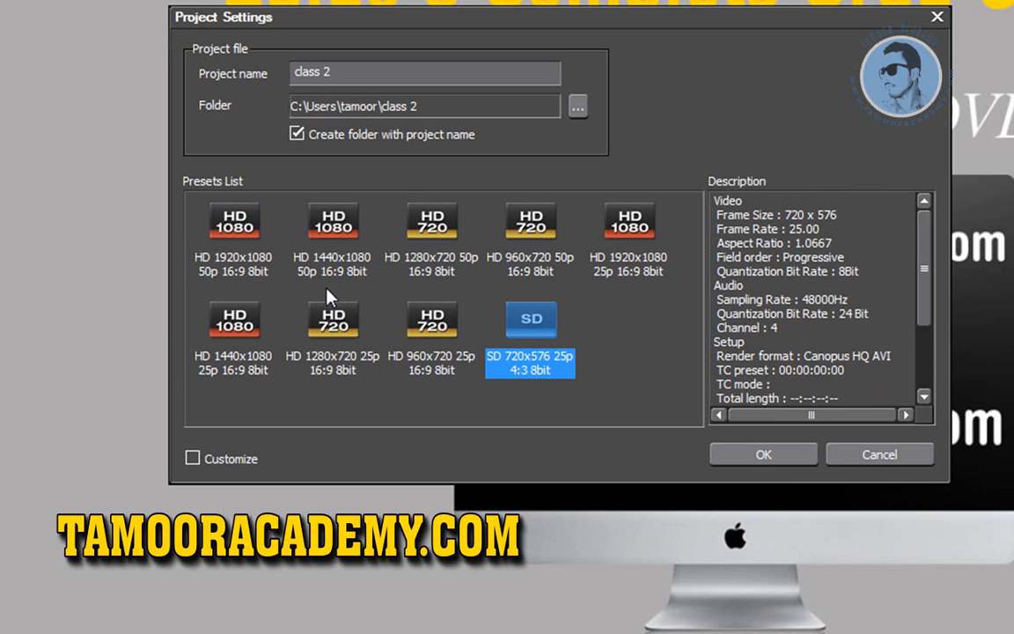
left_click(243, 236)
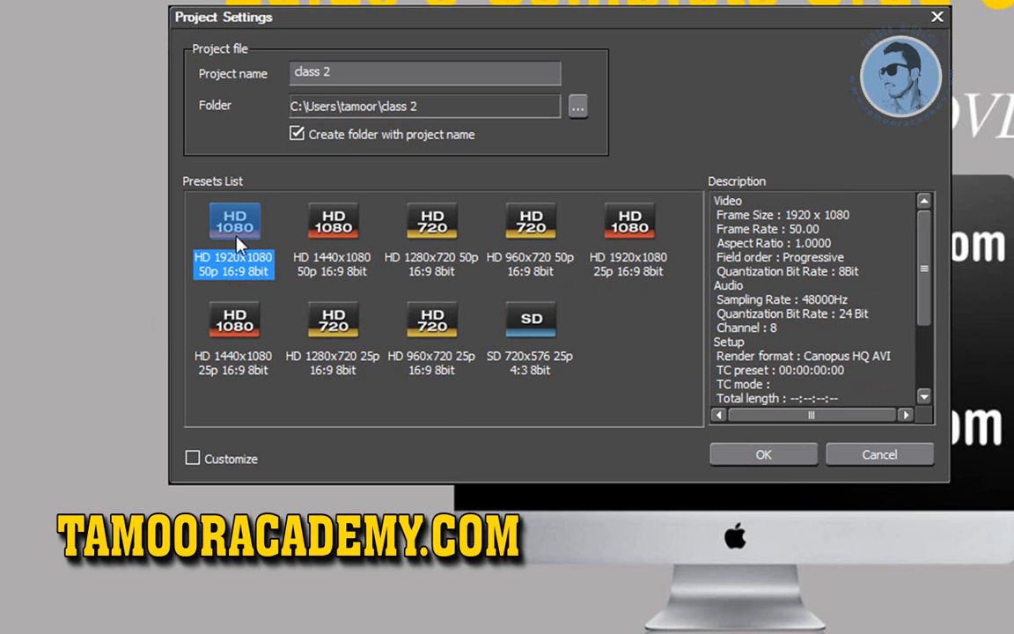
left_click(220, 463)
left_click(764, 455)
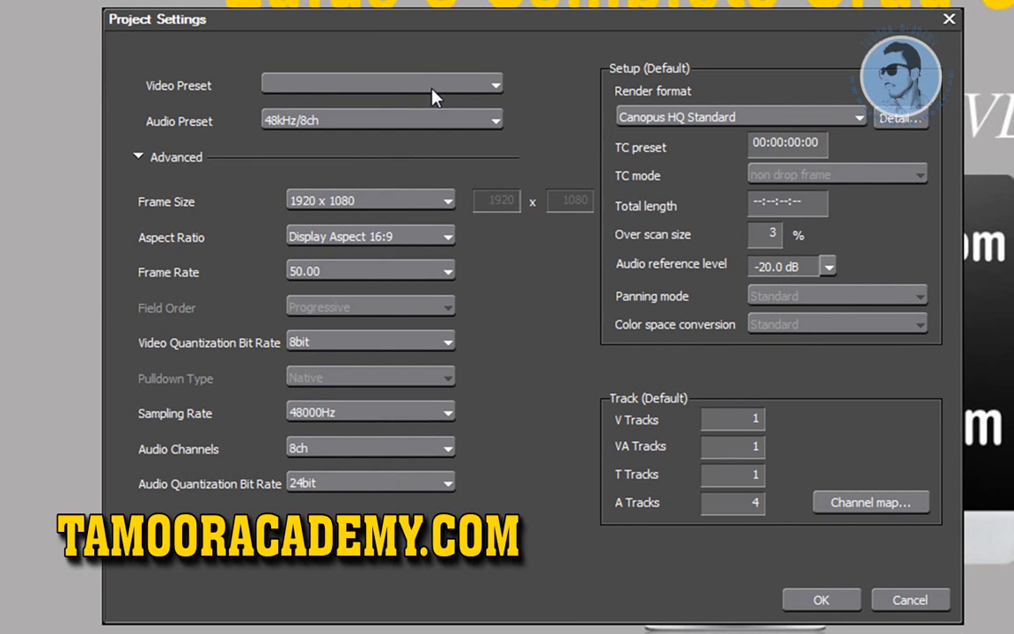
- Try the HD 1440 x 1080 24p video preset and browse the full list of available video presets
left_click(422, 86)
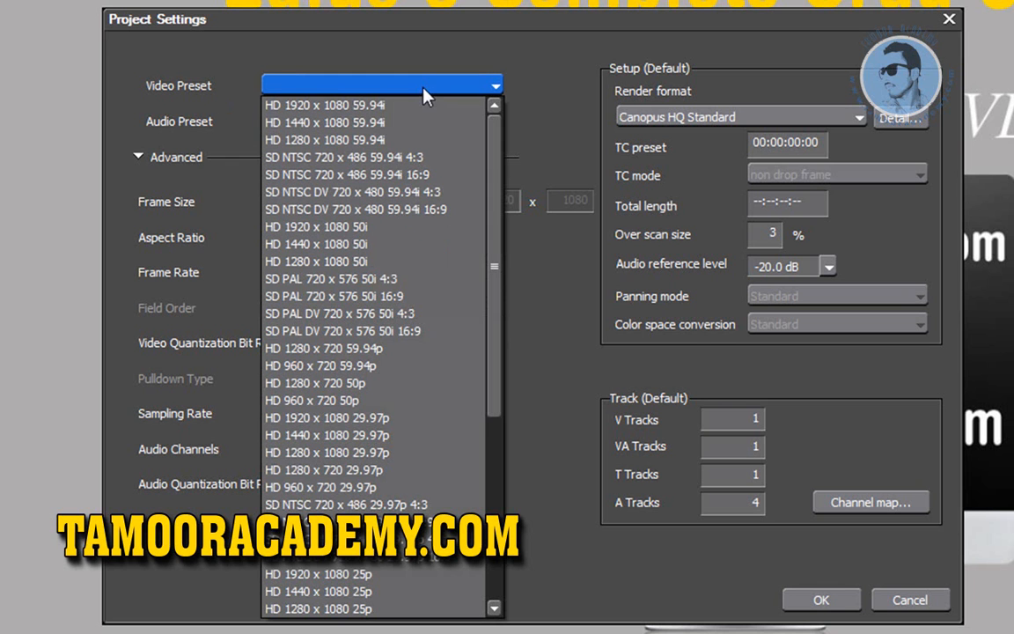
left_click_drag(499, 364, 485, 484)
left_click(441, 506)
left_click(493, 85)
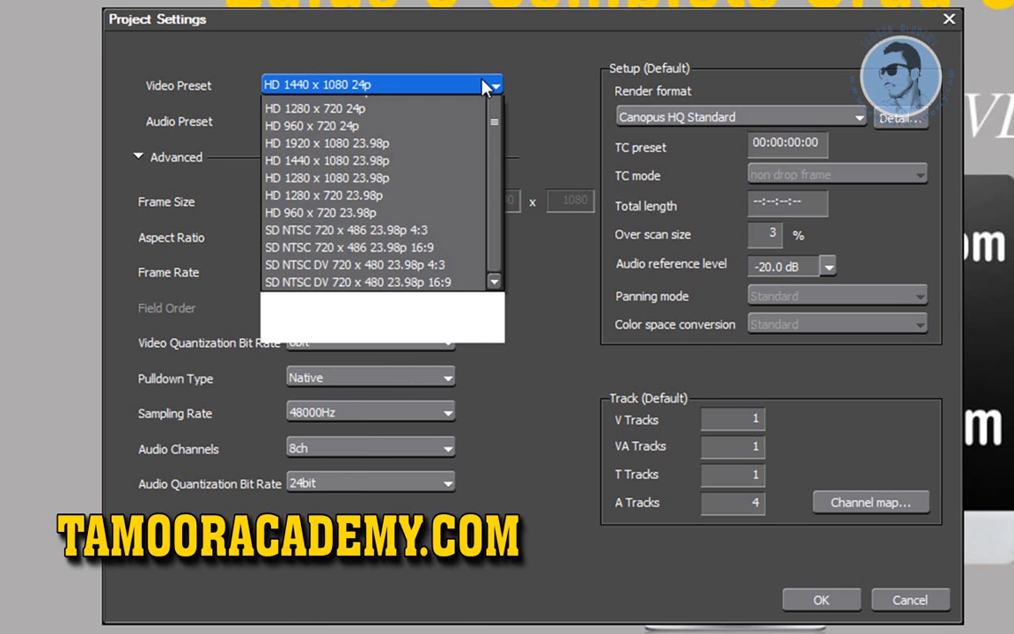
left_click_drag(496, 400, 494, 456)
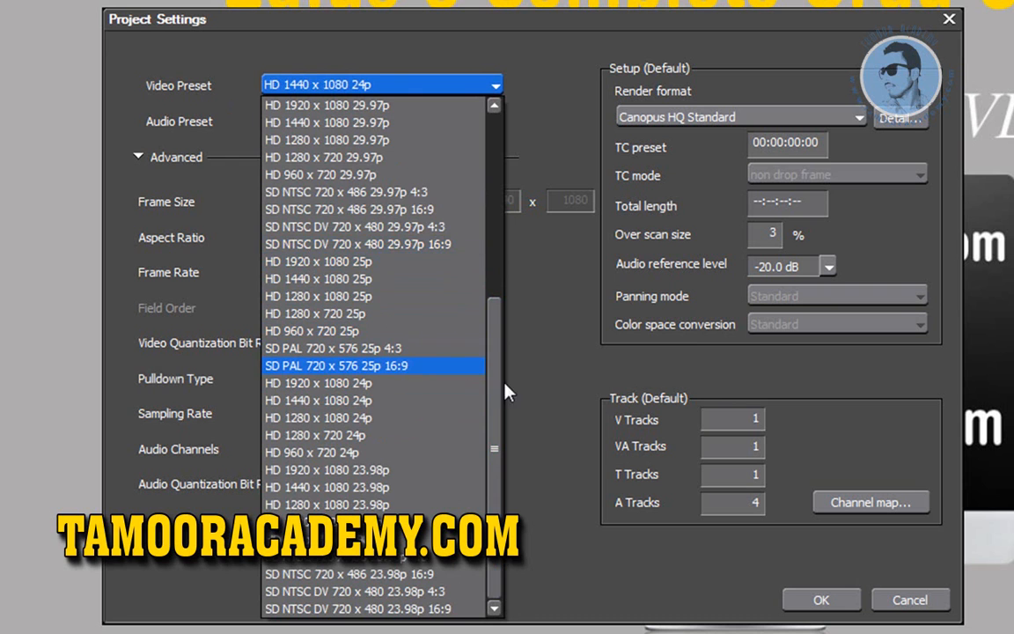
left_click_drag(501, 380, 507, 176)
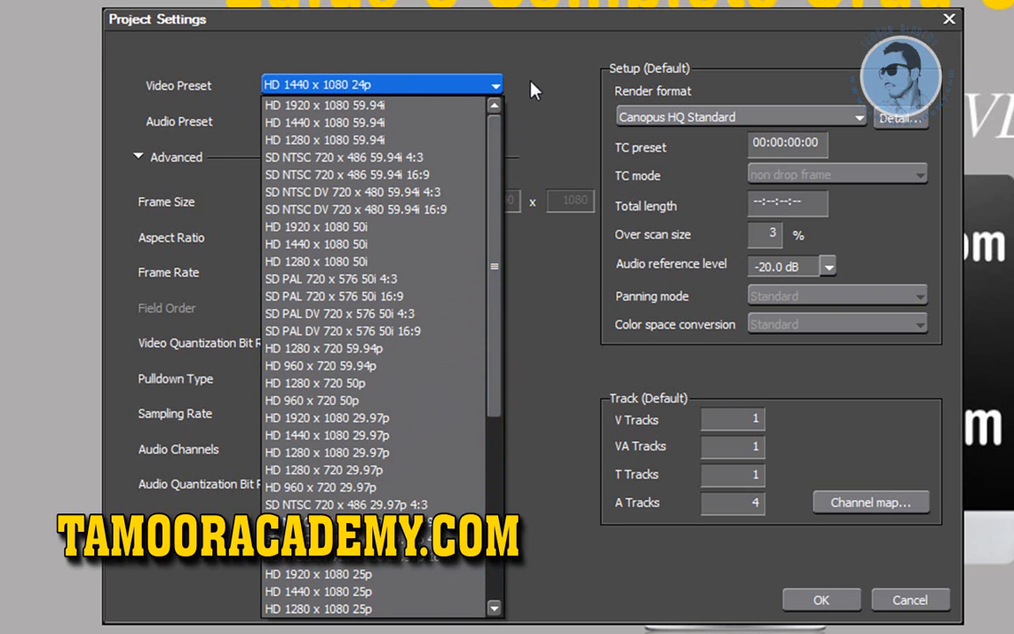
left_click(531, 84)
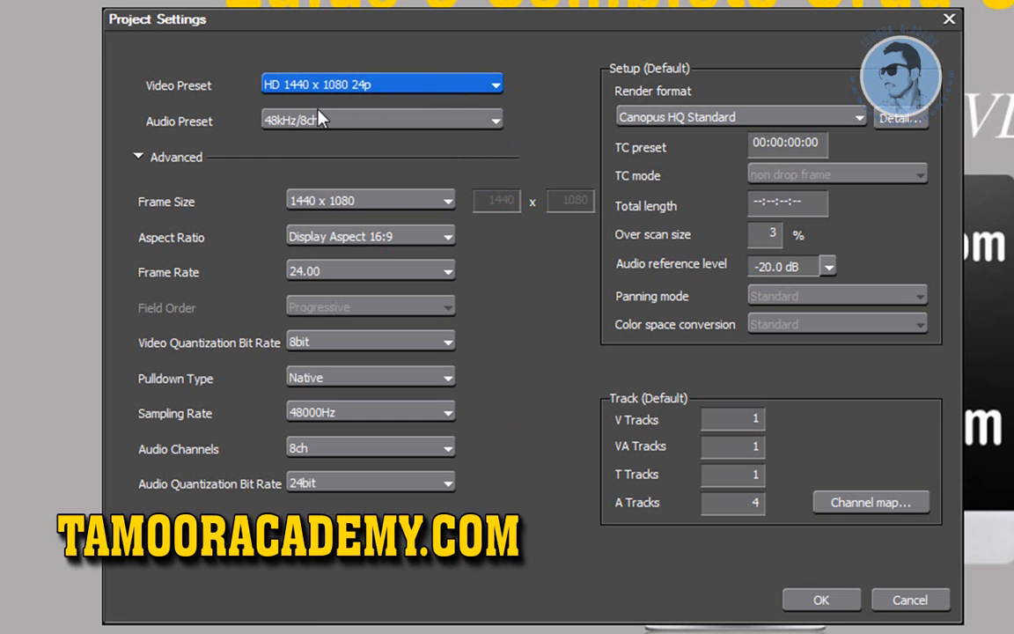
- Set the video preset to HD 1920 x 1080 59.94i
left_click(426, 92)
left_click_drag(492, 293, 508, 102)
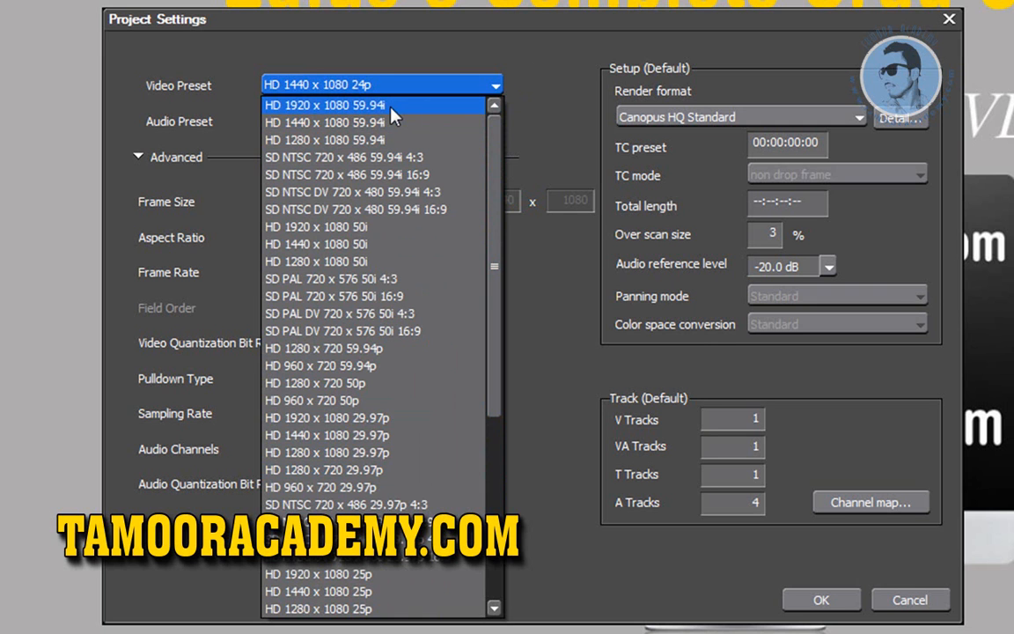
left_click(392, 107)
left_click(478, 95)
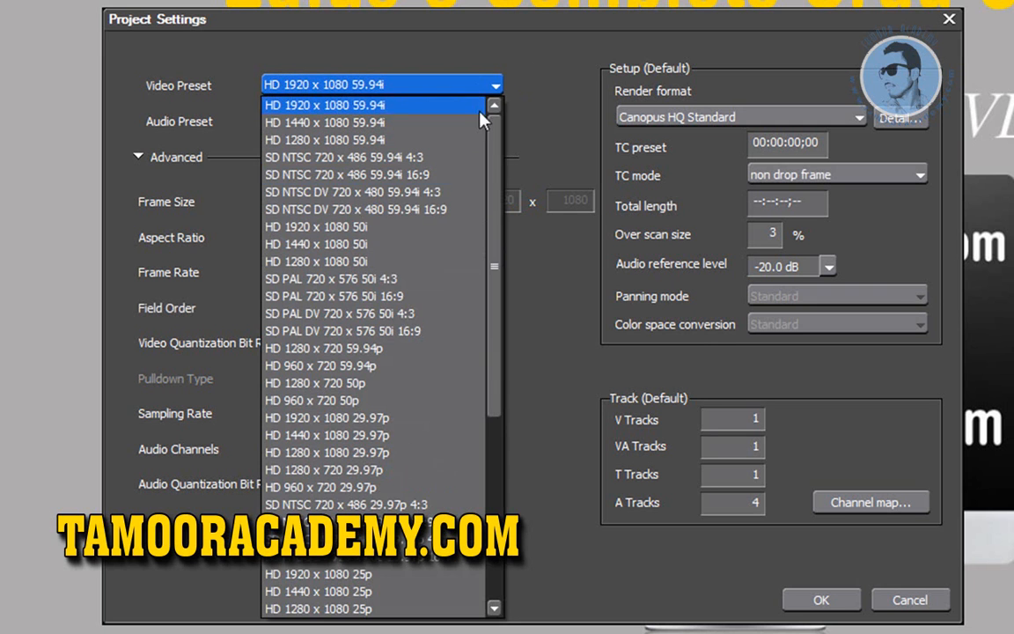
left_click(435, 41)
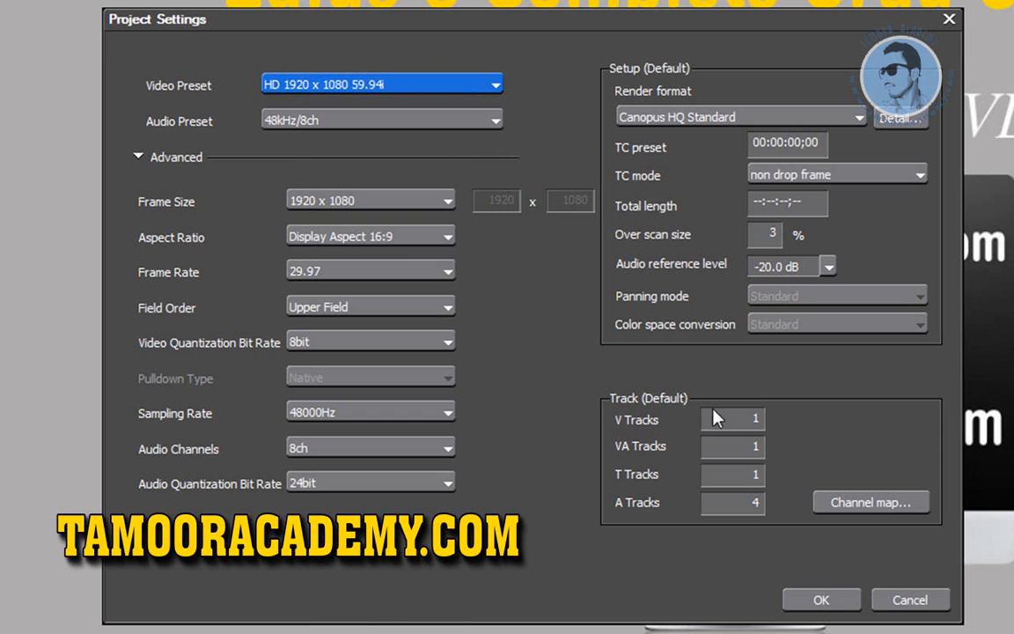
left_click(477, 96)
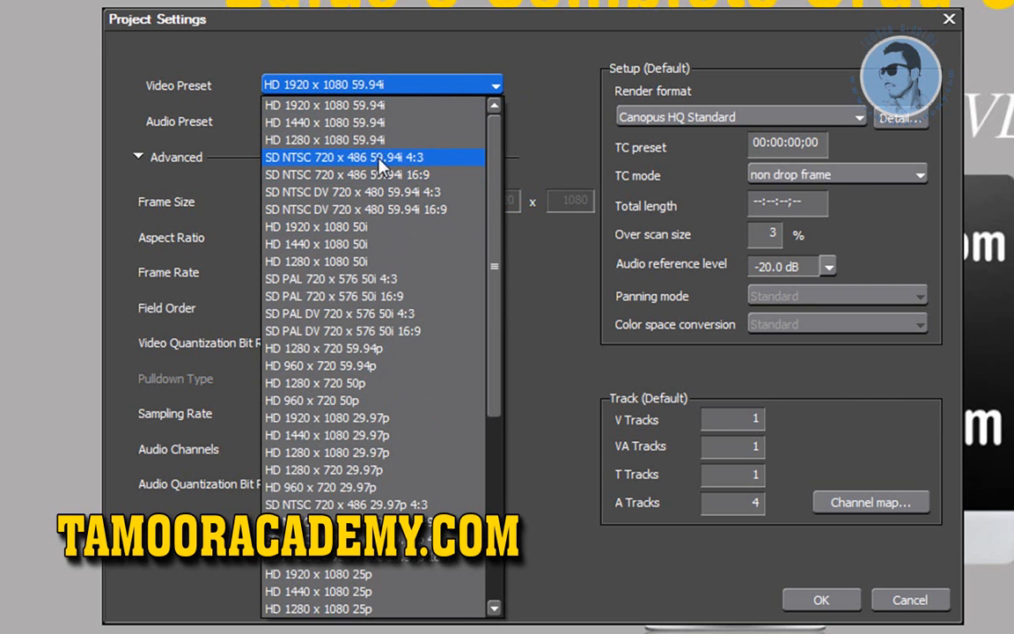
left_click(332, 108)
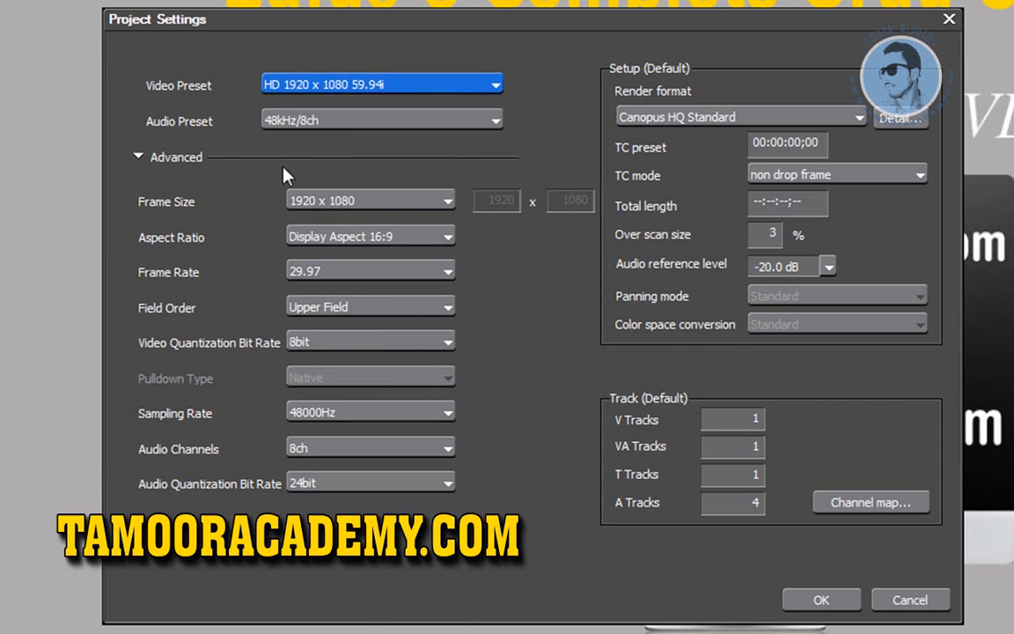
- Examine the advanced project settings, including the field order and audio quantization bit rate options
left_click(137, 160)
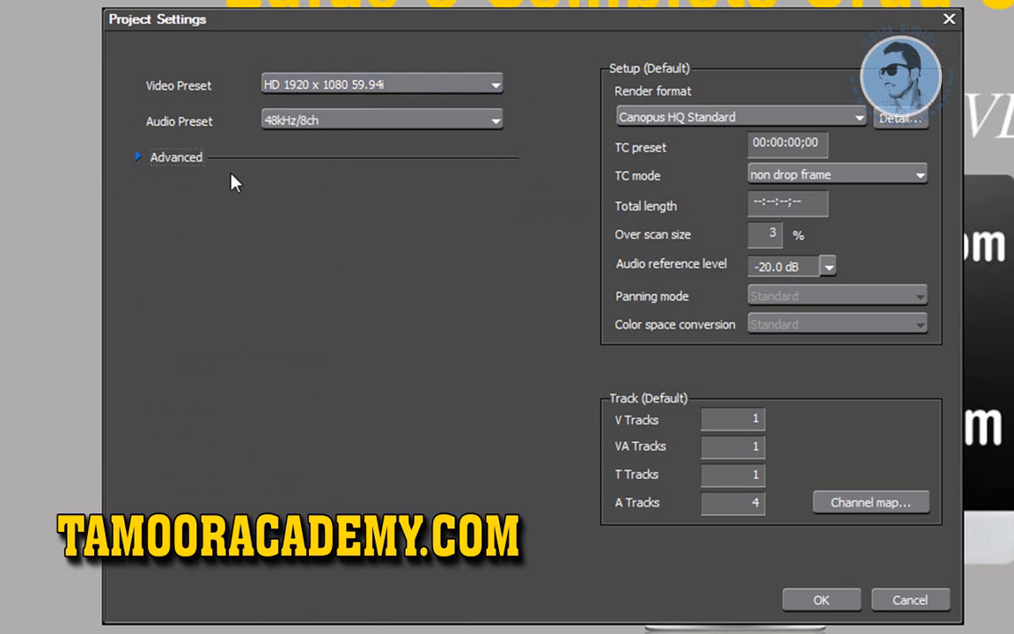
left_click(138, 157)
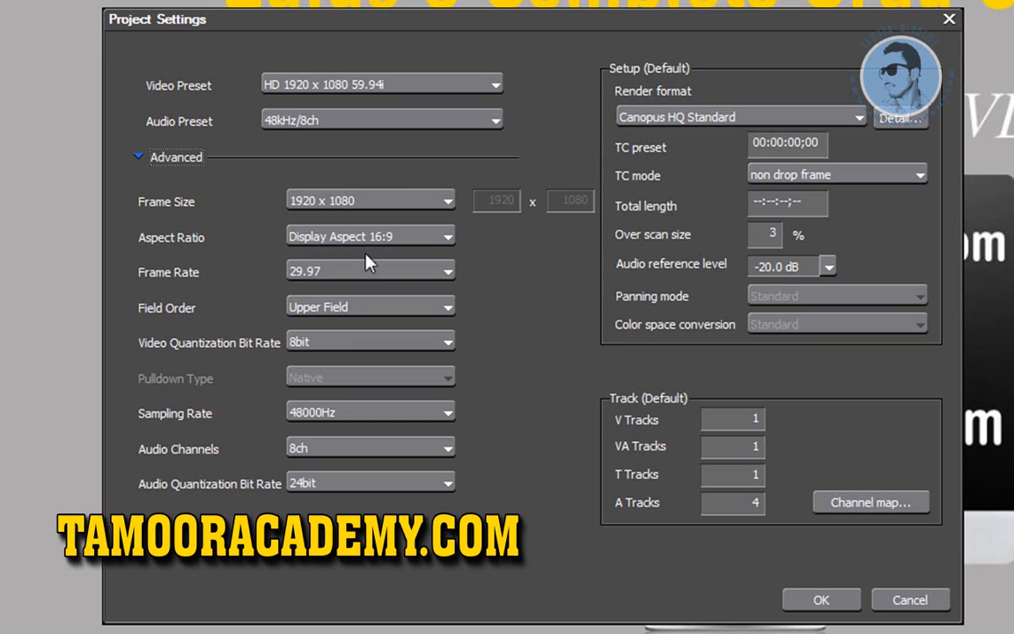
left_click(401, 308)
left_click(455, 331)
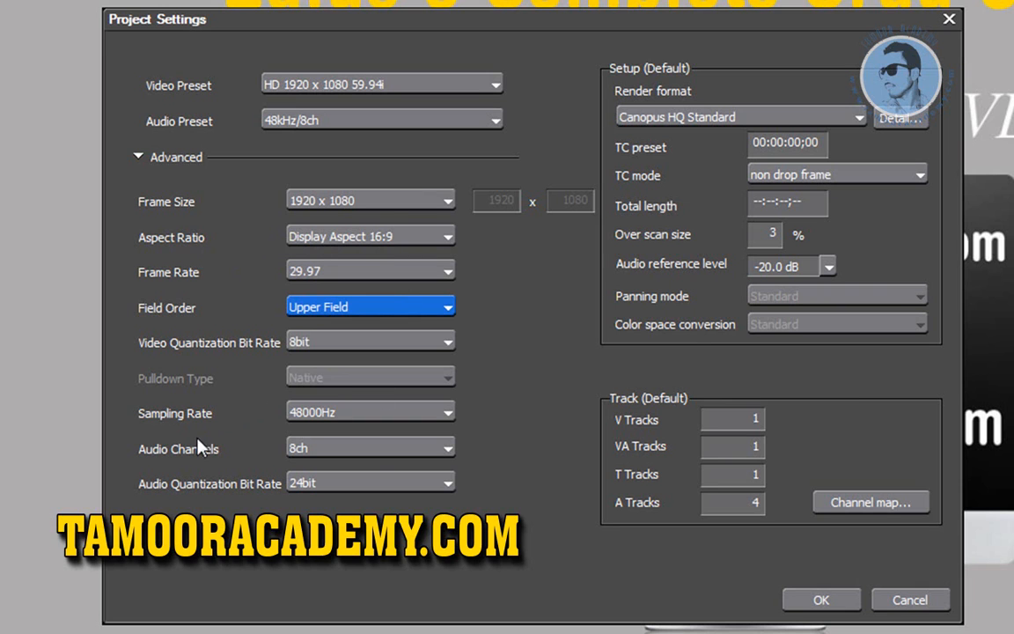
left_click(389, 482)
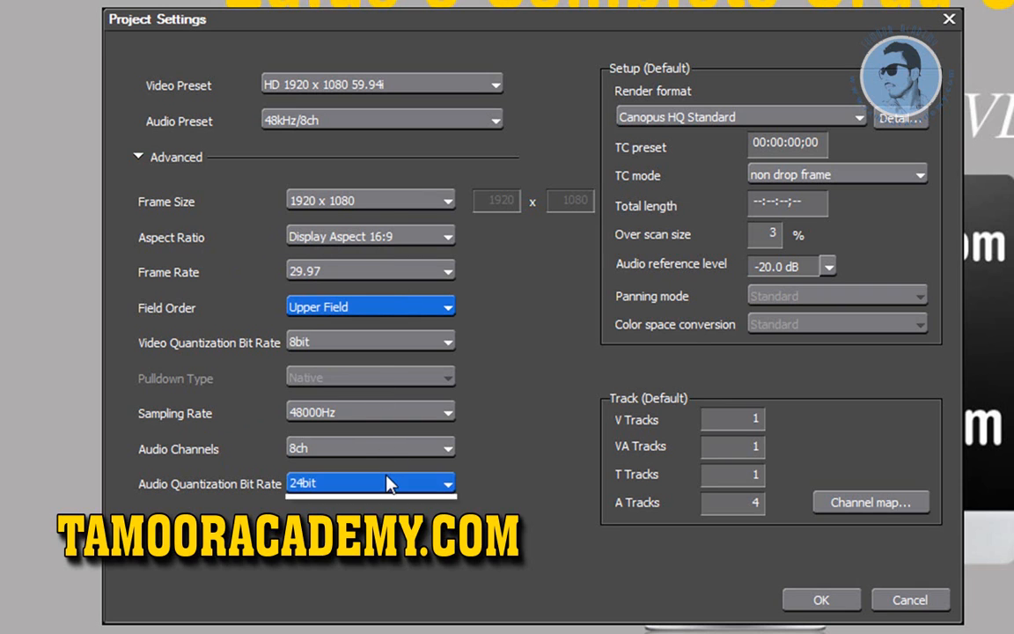
left_click(502, 459)
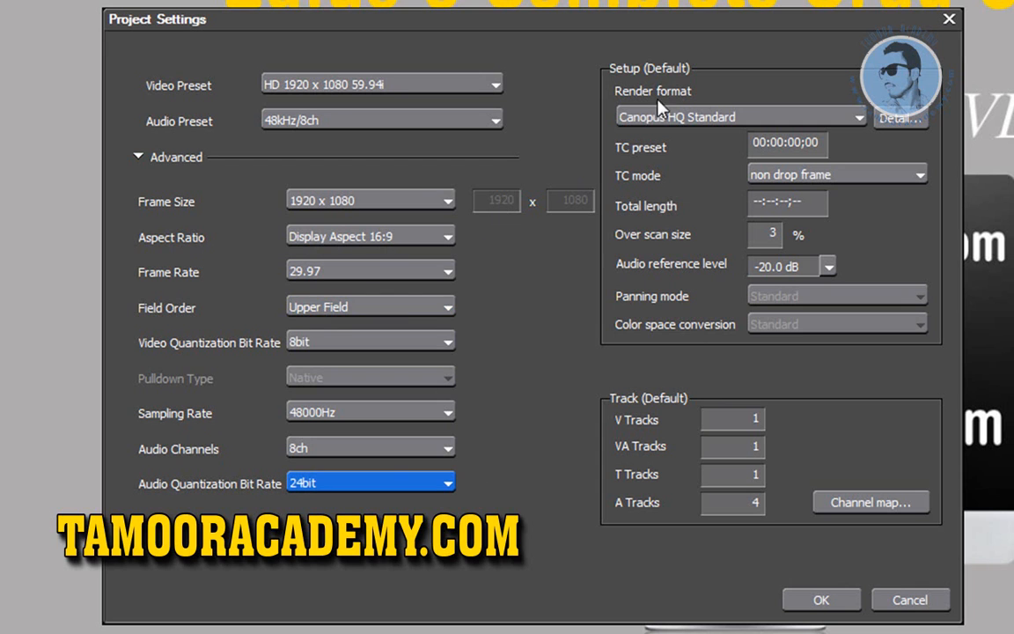
- Set the project's render format to Canopus HQ Fine
left_click_drag(667, 28, 604, 33)
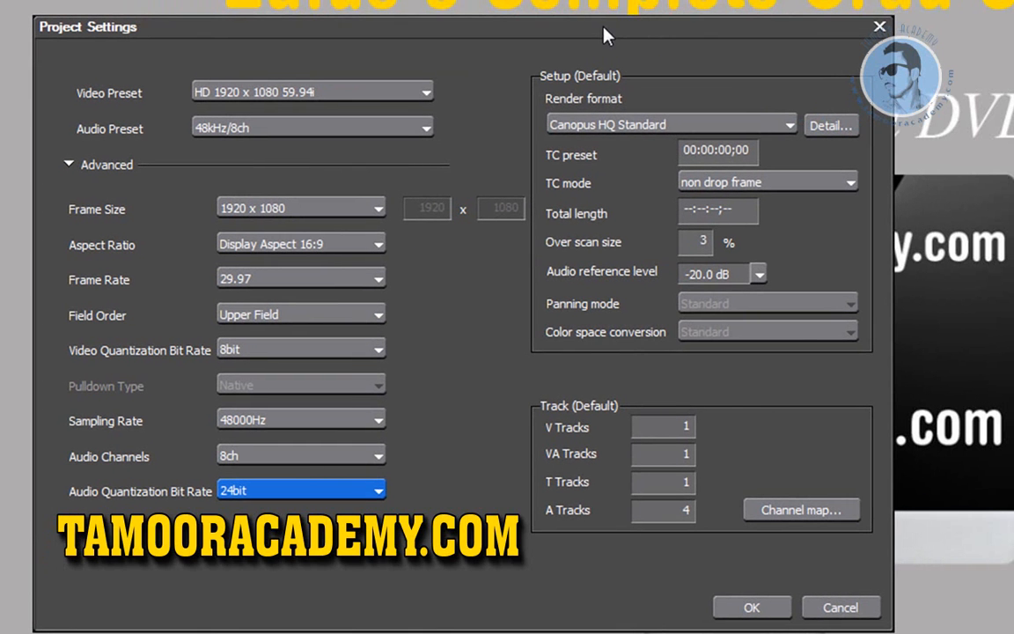
left_click(642, 131)
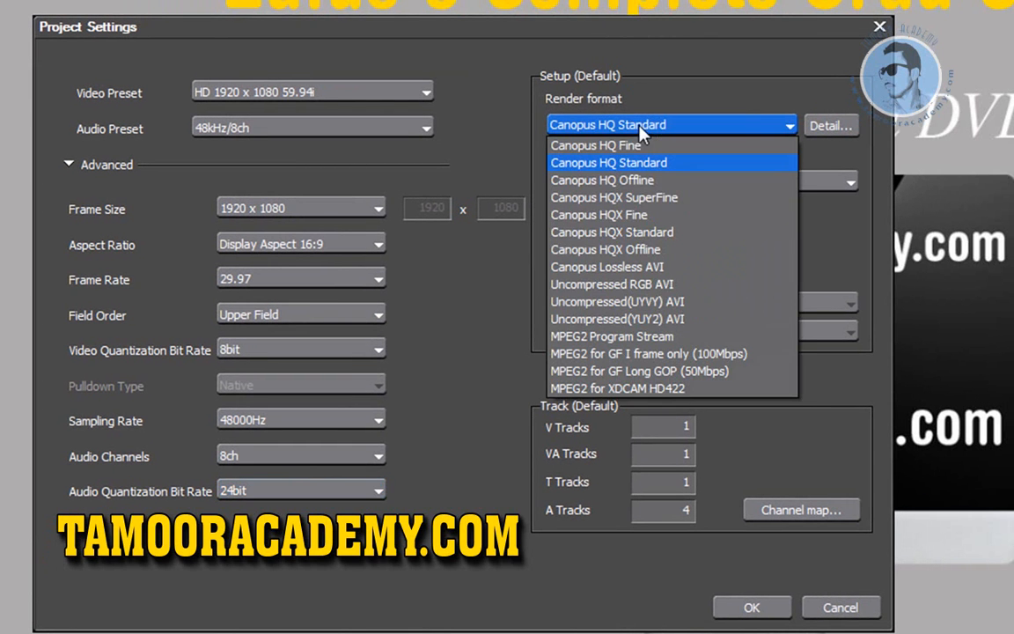
left_click(599, 147)
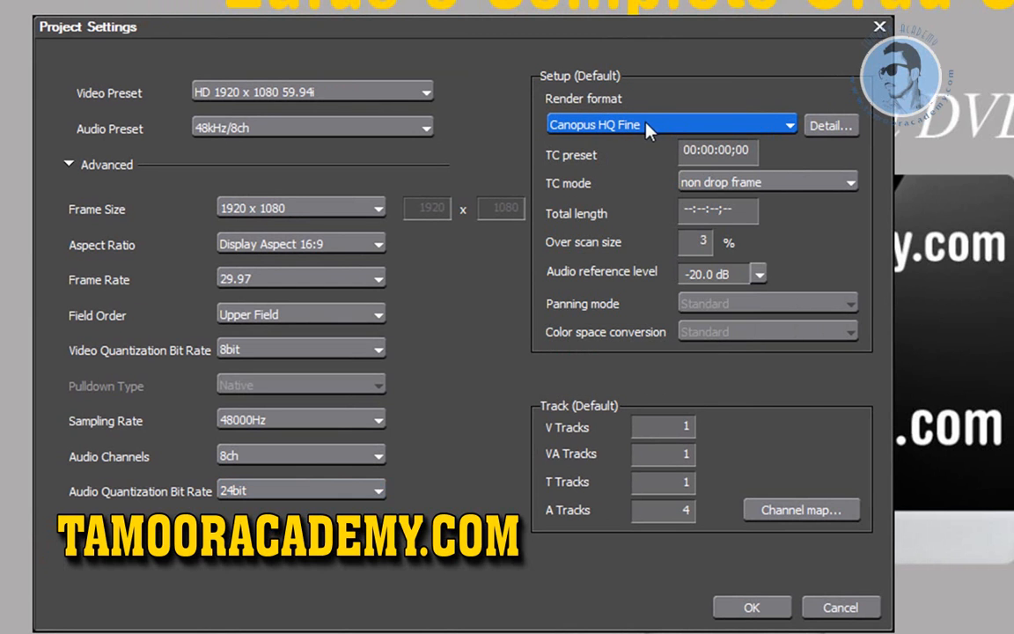
- Compare the Online(Standard), Online(Fine) and Custom options in the Canopus HQ codec details and keep Online(Fine)
left_click(836, 125)
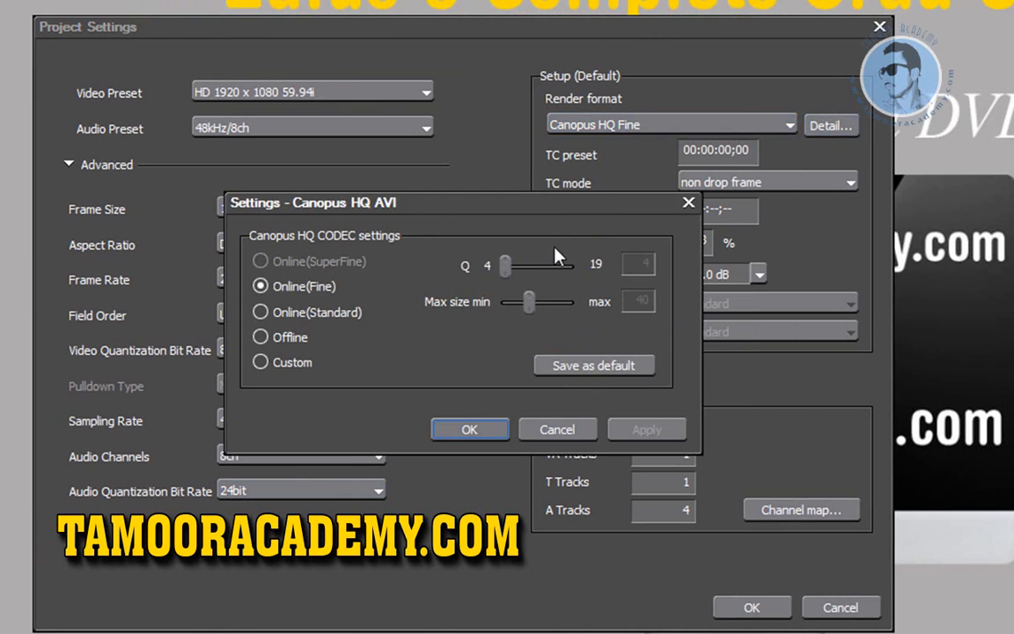
left_click_drag(438, 227, 509, 193)
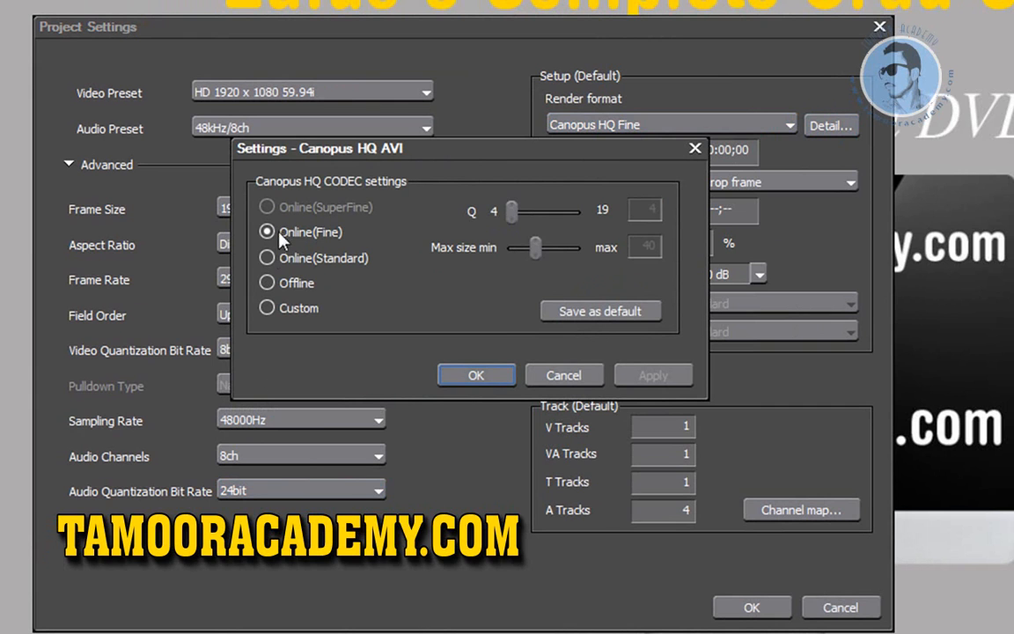
left_click(267, 258)
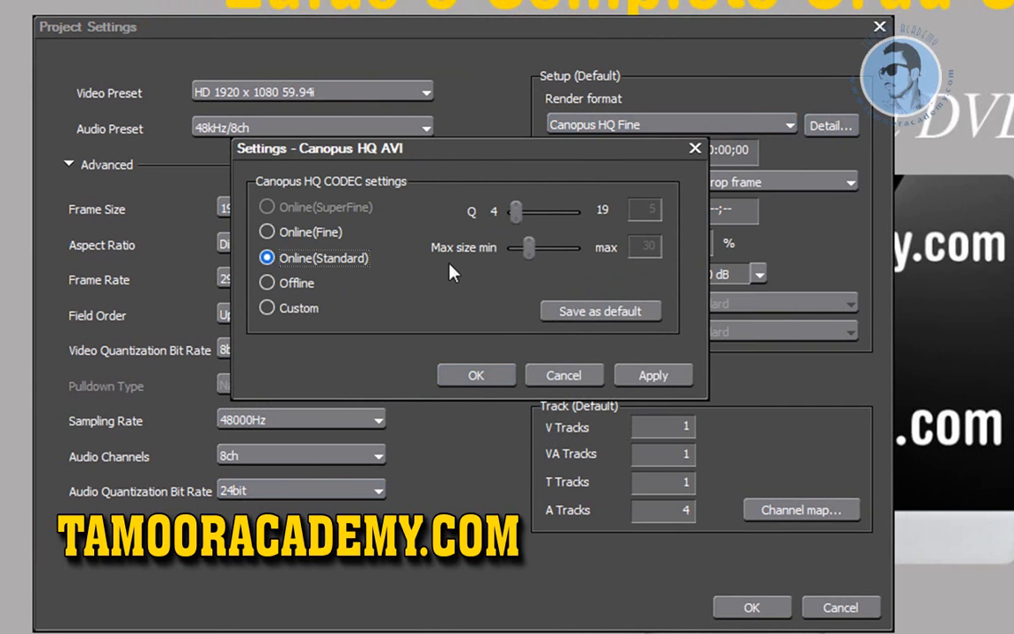
left_click(266, 233)
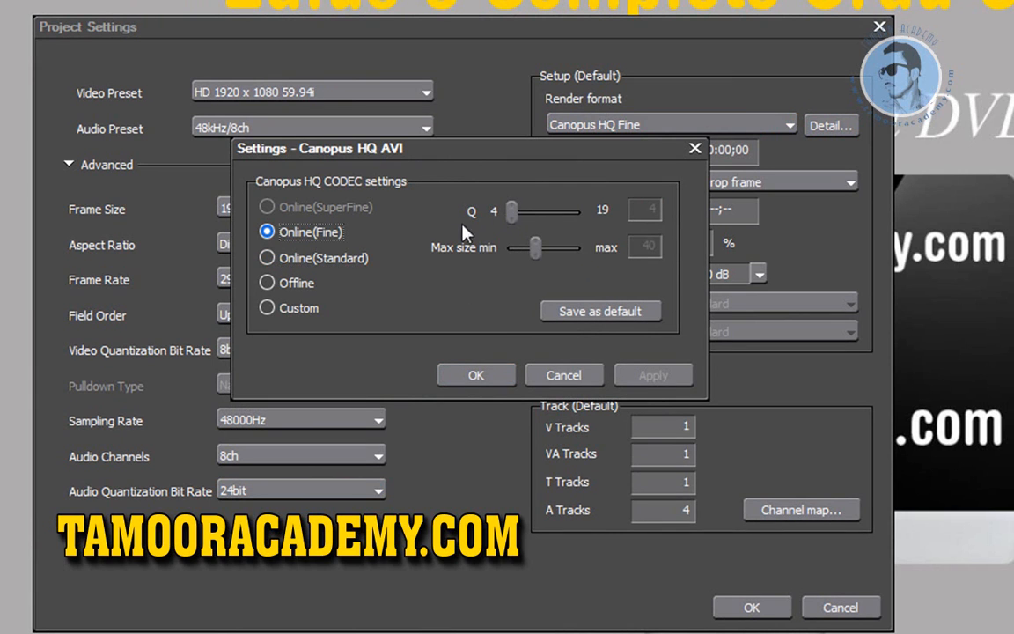
left_click(295, 310)
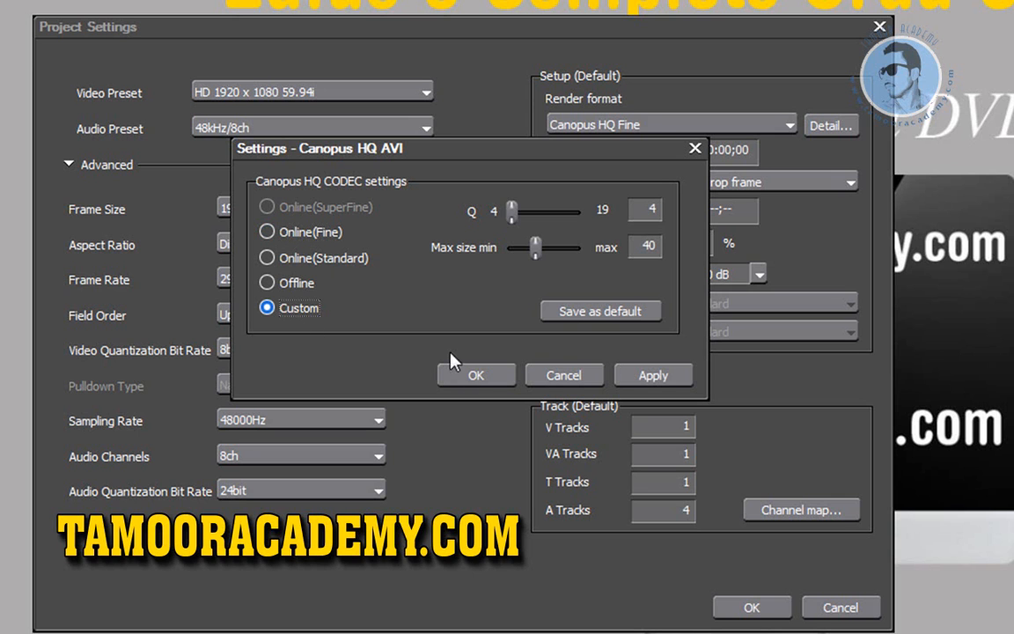
mouse_move(511, 214)
left_mouse_down()
mouse_move(553, 215)
mouse_move(502, 221)
left_mouse_up()
left_click(281, 234)
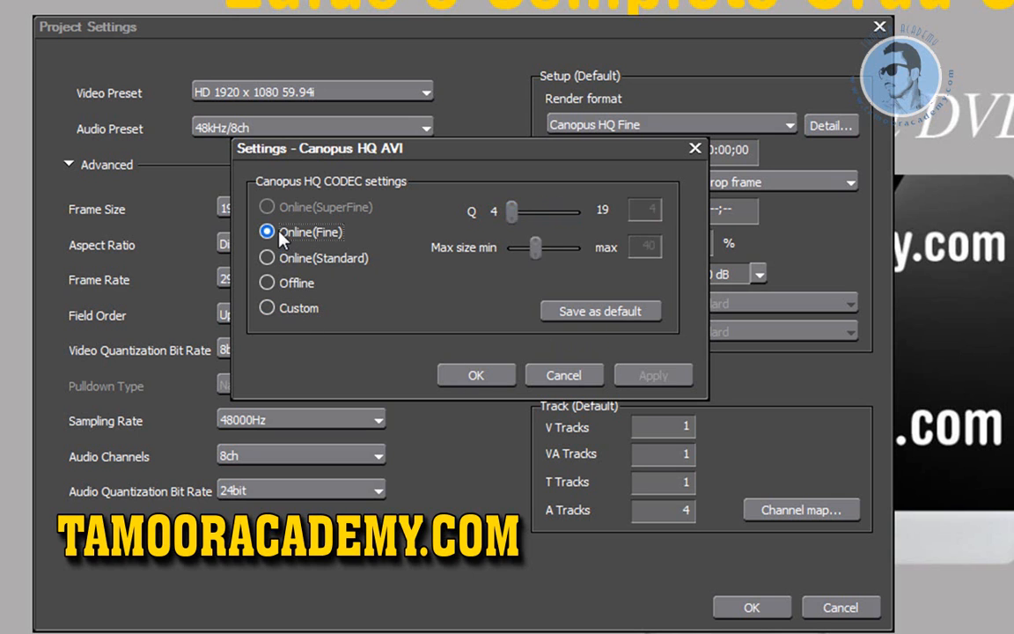
left_click(473, 379)
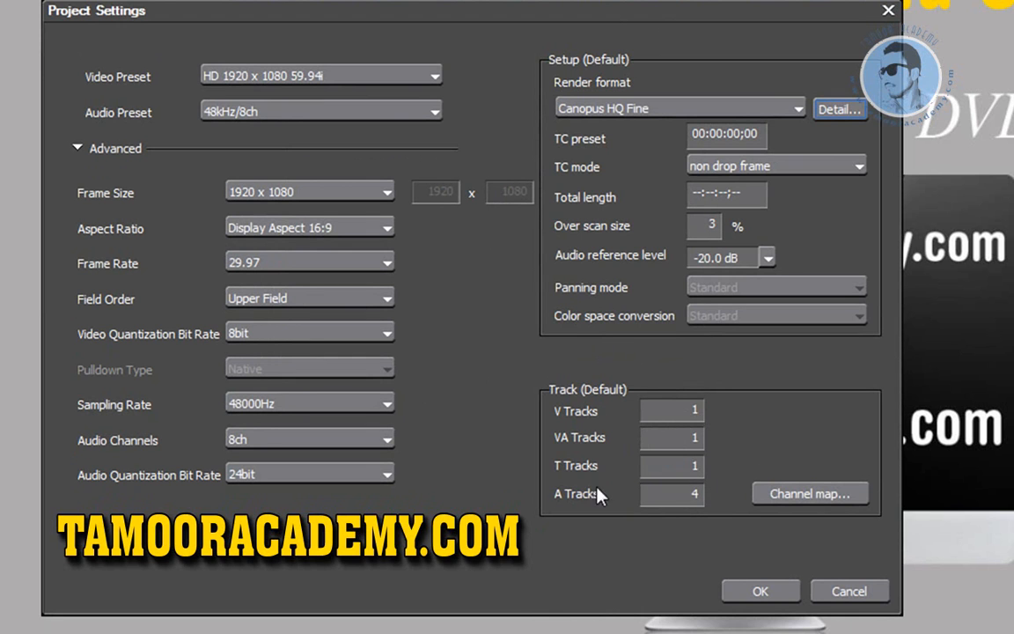
- Set the default number of A tracks to 2
left_click(681, 500)
left_click(701, 502)
key("BackSpace")
type("4")
left_click_drag(683, 491, 718, 496)
type("2")
- Review the audio channel map for the VA and A tracks and accept it as it is
left_click(784, 499)
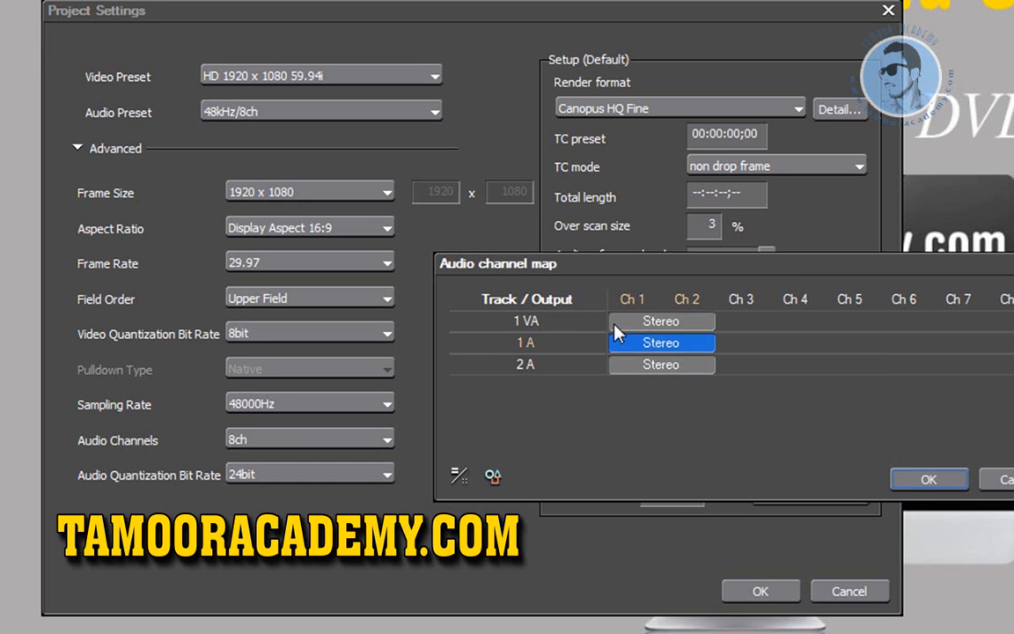
left_click_drag(696, 263, 436, 242)
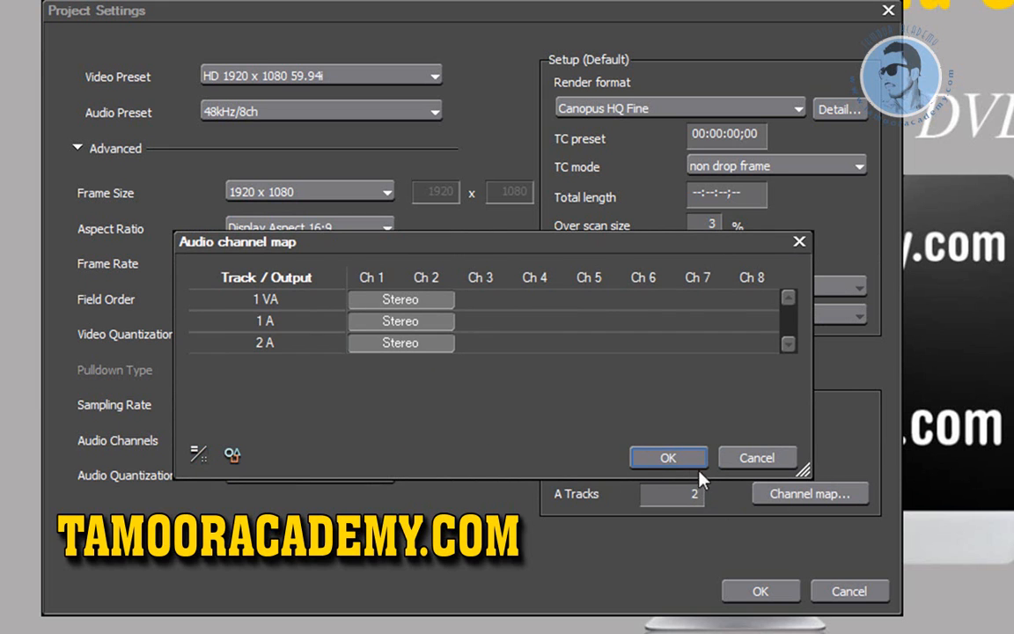
left_click(662, 464)
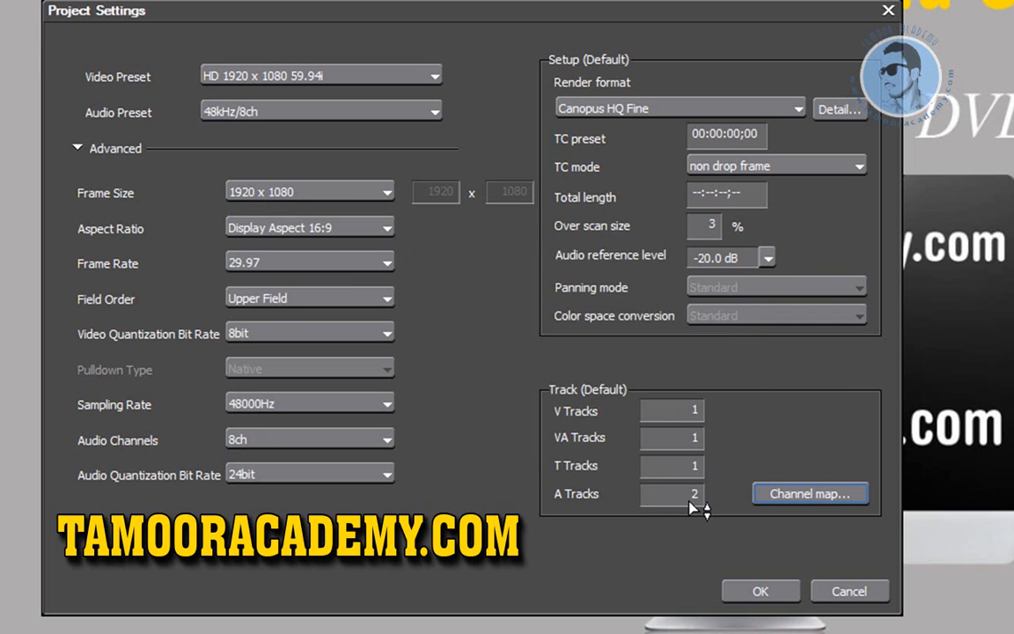
- Create the project with the customized settings and select the 1 T title track in the timeline
left_click(751, 593)
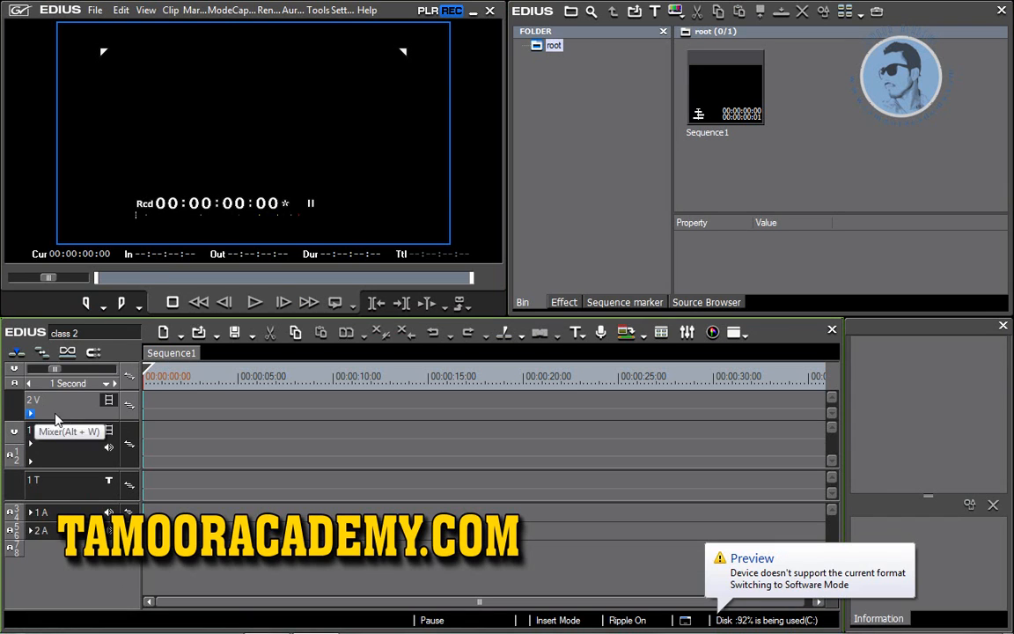
left_click(45, 486)
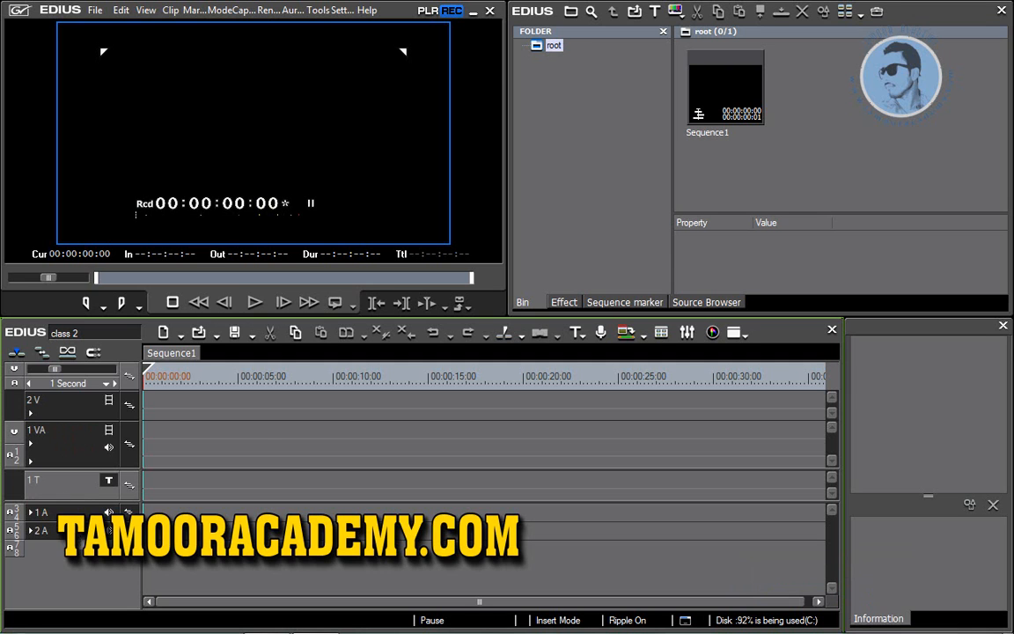